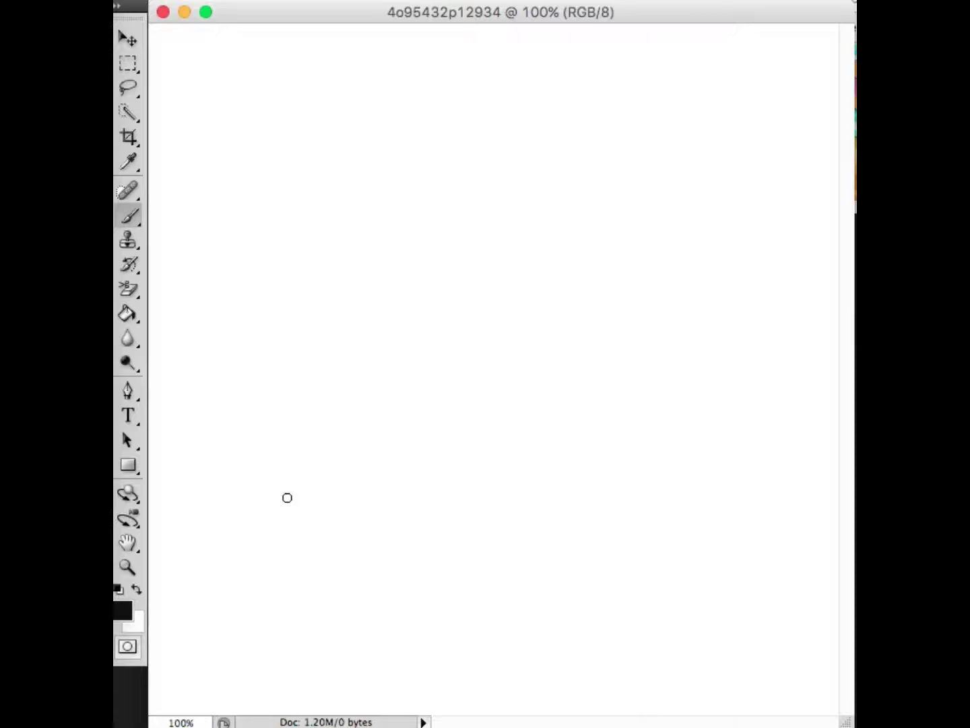
# Draw the cat's head outline in black with jagged cheek fur, two pointed ears and a tuft on the forehead
pyautogui.moveTo(351, 361)
pyautogui.mouseDown()
pyautogui.moveTo(338, 405)
pyautogui.moveTo(372, 451)
pyautogui.moveTo(630, 444)
pyautogui.moveTo(713, 314)
pyautogui.moveTo(678, 315)
pyautogui.mouseUp()
pyautogui.moveTo(320, 336); pyautogui.dragTo(421, 180)
pyautogui.press('super+z')
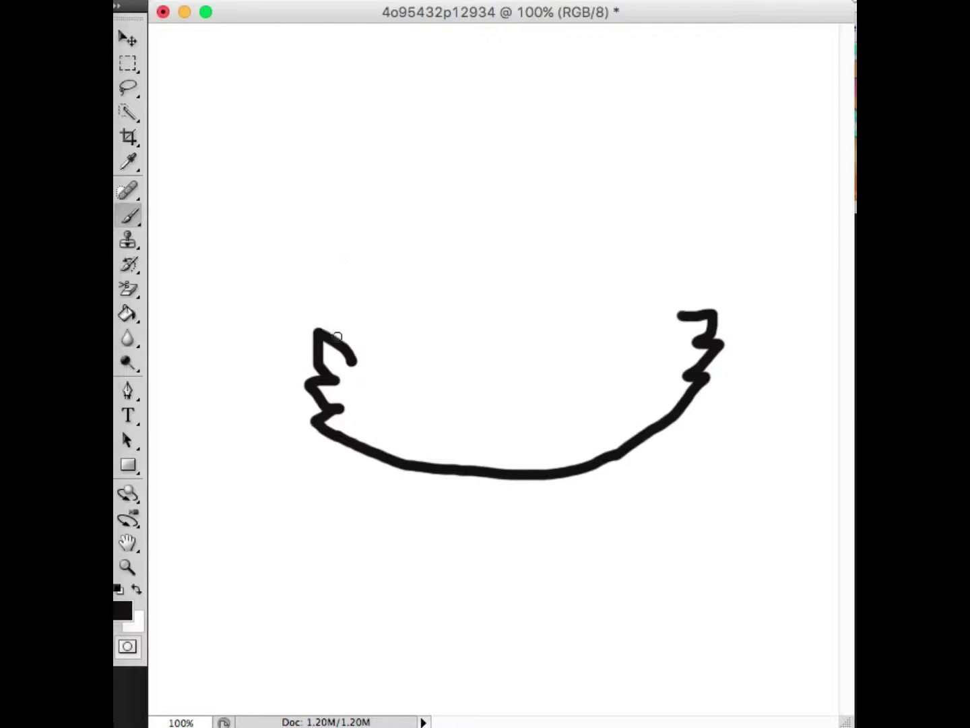
pyautogui.moveTo(339, 336)
pyautogui.mouseDown()
pyautogui.moveTo(325, 307)
pyautogui.moveTo(316, 176)
pyautogui.moveTo(370, 81)
pyautogui.mouseUp()
pyautogui.moveTo(695, 312)
pyautogui.mouseDown()
pyautogui.moveTo(708, 143)
pyautogui.moveTo(631, 58)
pyautogui.moveTo(576, 181)
pyautogui.mouseUp()
pyautogui.moveTo(370, 82)
pyautogui.mouseDown()
pyautogui.moveTo(396, 70)
pyautogui.moveTo(434, 154)
pyautogui.moveTo(461, 184)
pyautogui.moveTo(564, 161)
pyautogui.moveTo(566, 197)
pyautogui.moveTo(603, 246)
pyautogui.mouseUp()
# Draw two rounded front paws with toe lines below the head and a jagged fur line on the chest between them
pyautogui.moveTo(302, 644)
pyautogui.mouseDown()
pyautogui.moveTo(457, 568)
pyautogui.moveTo(423, 610)
pyautogui.moveTo(335, 607)
pyautogui.moveTo(300, 643)
pyautogui.mouseUp()
pyautogui.moveTo(564, 643)
pyautogui.mouseDown()
pyautogui.moveTo(723, 600)
pyautogui.moveTo(692, 641)
pyautogui.moveTo(615, 659)
pyautogui.moveTo(565, 645)
pyautogui.mouseUp()
pyautogui.moveTo(522, 521); pyautogui.dragTo(491, 600)
# Draw both shoulders from the head down to the paws, with jagged inner fur lines above each paw
pyautogui.moveTo(404, 465)
pyautogui.mouseDown()
pyautogui.moveTo(360, 489)
pyautogui.moveTo(289, 564)
pyautogui.mouseUp()
pyautogui.moveTo(422, 490); pyautogui.dragTo(381, 540)
pyautogui.moveTo(631, 445)
pyautogui.mouseDown()
pyautogui.moveTo(688, 482)
pyautogui.moveTo(706, 586)
pyautogui.mouseUp()
pyautogui.moveTo(616, 497); pyautogui.dragTo(648, 585)
pyautogui.press('super+z')
pyautogui.moveTo(619, 501); pyautogui.dragTo(643, 573)
# Draw a horizontal ledge line across the canvas behind the paws, filling the stretches beside and between them
pyautogui.moveTo(377, 649); pyautogui.dragTo(374, 713)
pyautogui.press('super+z')
pyautogui.moveTo(306, 640); pyautogui.dragTo(161, 662)
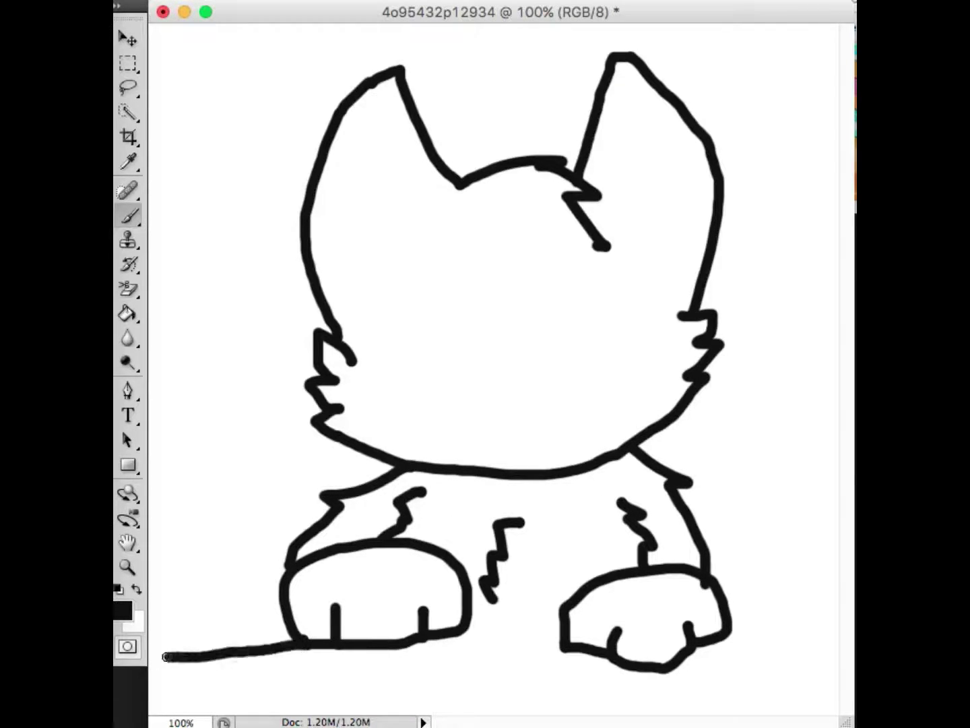
pyautogui.press('super+z')
pyautogui.moveTo(262, 641); pyautogui.dragTo(154, 645)
pyautogui.moveTo(489, 627)
pyautogui.mouseDown()
pyautogui.moveTo(567, 644)
pyautogui.moveTo(470, 630)
pyautogui.moveTo(568, 630)
pyautogui.mouseUp()
pyautogui.press('super+z')
pyautogui.moveTo(731, 628)
pyautogui.mouseDown()
pyautogui.moveTo(816, 612)
pyautogui.moveTo(794, 631)
pyautogui.mouseUp()
pyautogui.press('super+z')
# Draw the inner ears with jagged lower edges, and add a solid black nose with a smiling mouth
pyautogui.moveTo(349, 281)
pyautogui.mouseDown()
pyautogui.moveTo(357, 216)
pyautogui.moveTo(395, 196)
pyautogui.moveTo(343, 161)
pyautogui.moveTo(339, 264)
pyautogui.mouseUp()
pyautogui.moveTo(620, 211)
pyautogui.mouseDown()
pyautogui.moveTo(688, 227)
pyautogui.moveTo(616, 189)
pyautogui.moveTo(613, 215)
pyautogui.mouseUp()
pyautogui.moveTo(514, 359)
pyautogui.mouseDown()
pyautogui.moveTo(494, 368)
pyautogui.moveTo(530, 380)
pyautogui.moveTo(504, 375)
pyautogui.mouseUp()
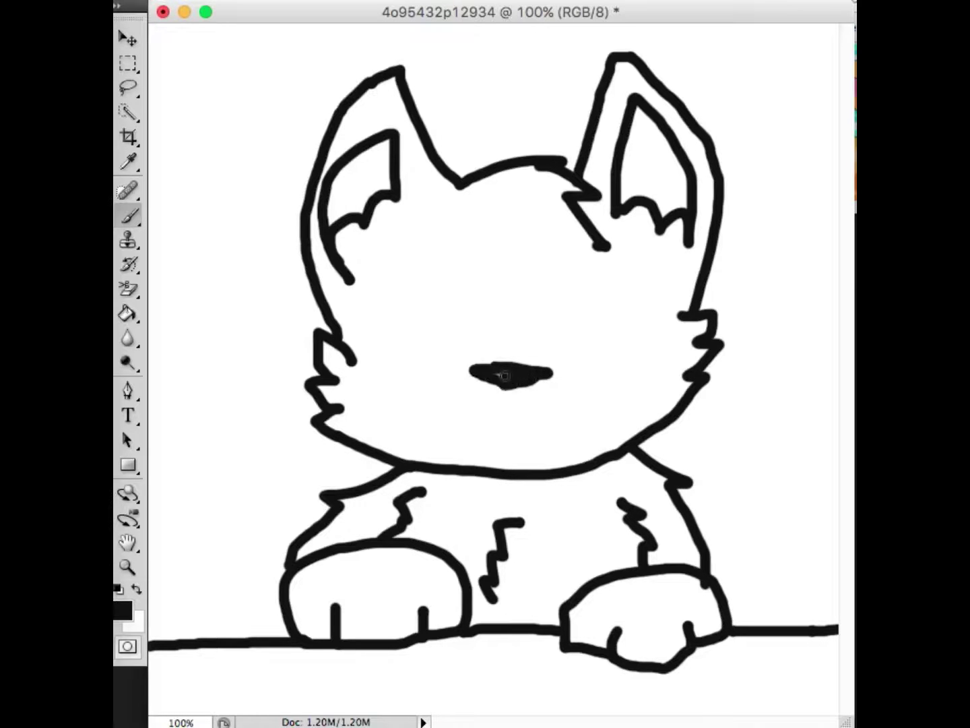
pyautogui.moveTo(494, 442)
pyautogui.mouseDown()
pyautogui.moveTo(465, 426)
pyautogui.moveTo(553, 426)
pyautogui.mouseUp()
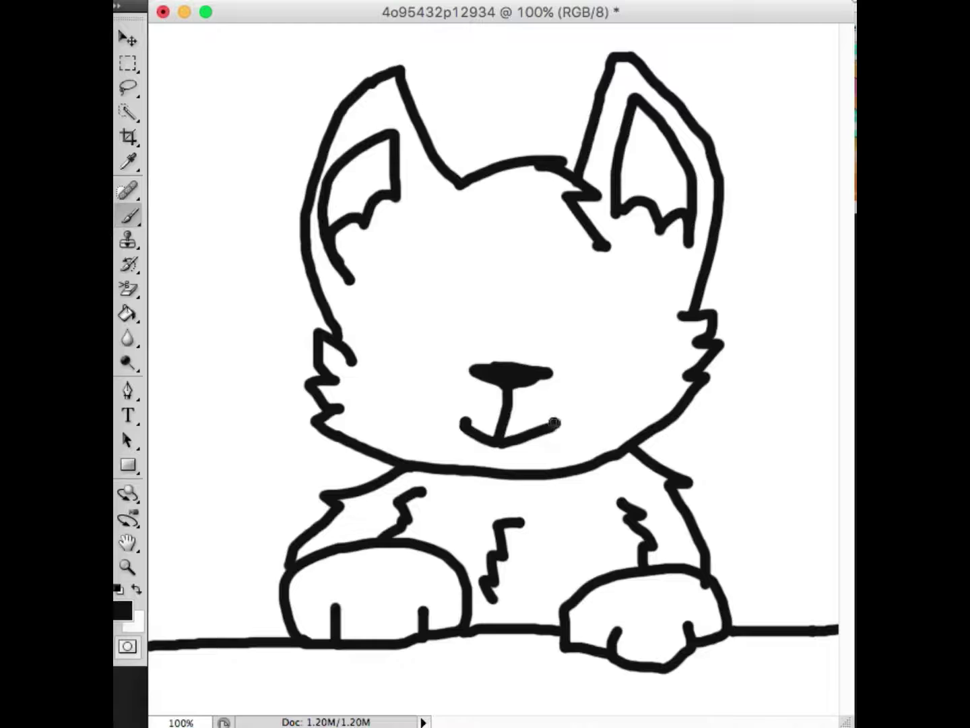
# Draw two large eyes with an iris outline in each and solid black lashes at their outer corners
pyautogui.moveTo(485, 336)
pyautogui.mouseDown()
pyautogui.moveTo(461, 360)
pyautogui.moveTo(484, 356)
pyautogui.mouseUp()
pyautogui.moveTo(542, 360)
pyautogui.mouseDown()
pyautogui.moveTo(641, 273)
pyautogui.moveTo(598, 383)
pyautogui.moveTo(544, 364)
pyautogui.mouseUp()
pyautogui.moveTo(622, 273)
pyautogui.mouseDown()
pyautogui.moveTo(613, 348)
pyautogui.moveTo(675, 340)
pyautogui.mouseUp()
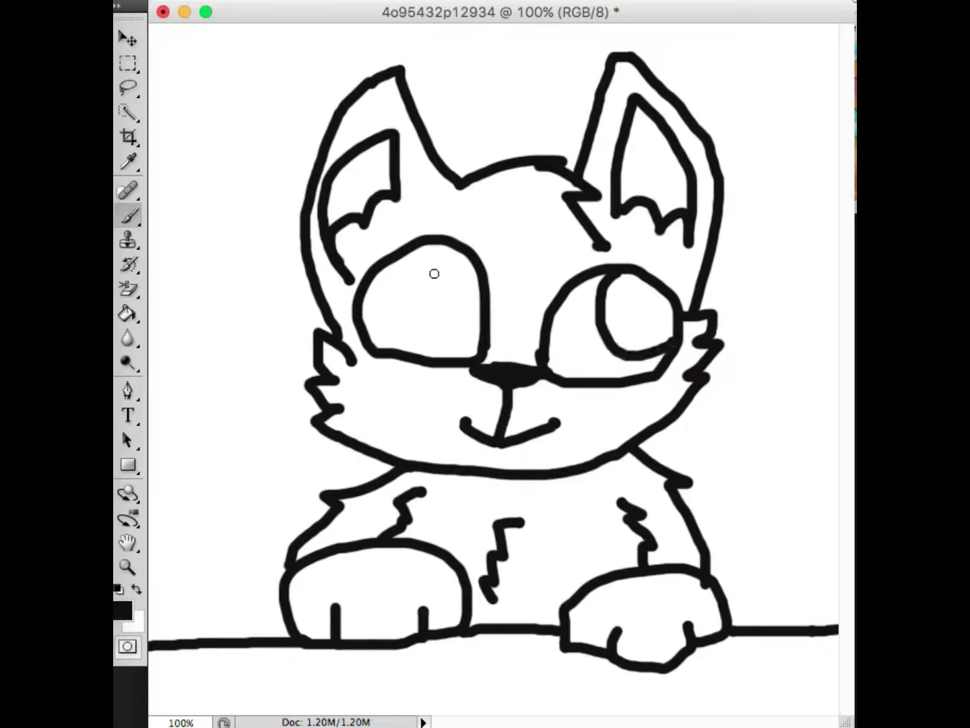
pyautogui.moveTo(439, 243)
pyautogui.mouseDown()
pyautogui.moveTo(414, 310)
pyautogui.moveTo(482, 343)
pyautogui.mouseUp()
pyautogui.moveTo(406, 252)
pyautogui.mouseDown()
pyautogui.moveTo(336, 272)
pyautogui.moveTo(360, 349)
pyautogui.moveTo(350, 317)
pyautogui.moveTo(361, 271)
pyautogui.moveTo(353, 295)
pyautogui.mouseUp()
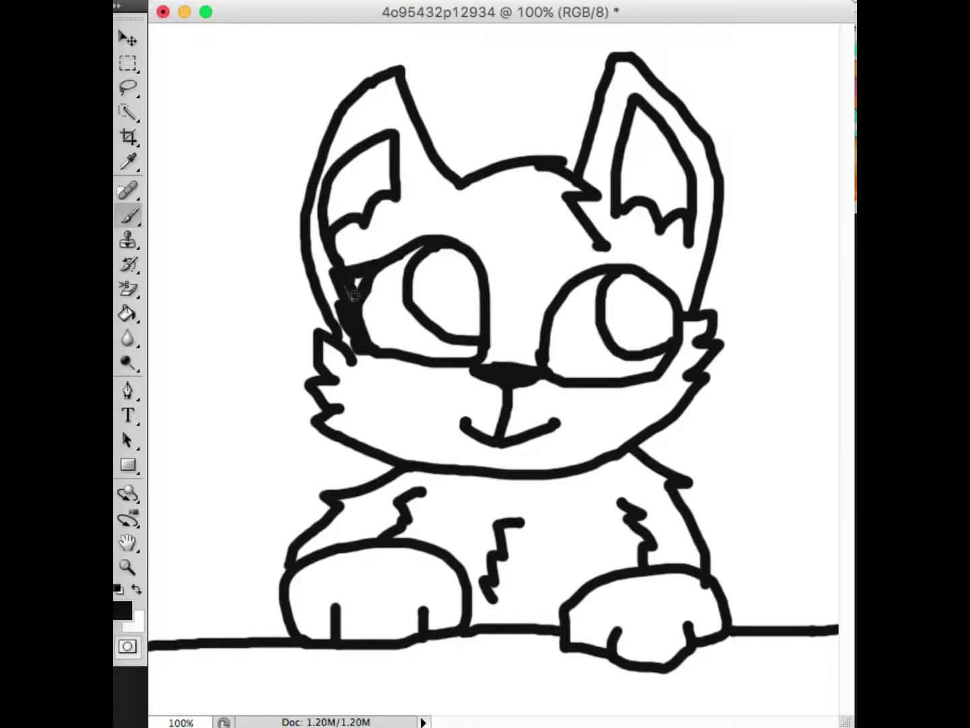
pyautogui.moveTo(673, 281)
pyautogui.mouseDown()
pyautogui.moveTo(691, 353)
pyautogui.moveTo(666, 369)
pyautogui.mouseUp()
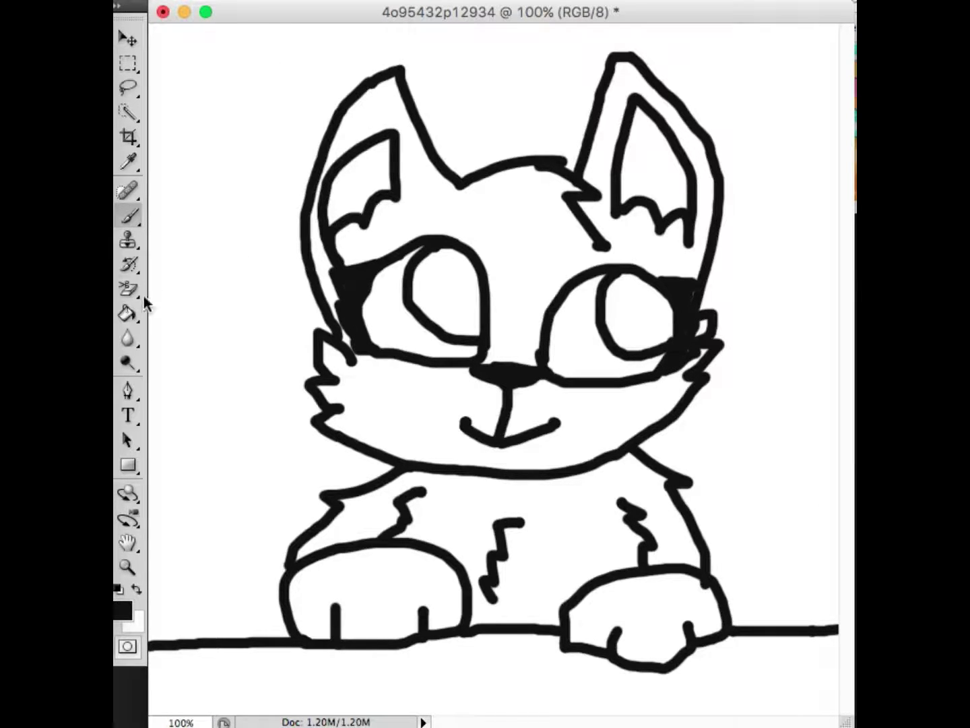
# Set the foreground colour to orange and select the Paint Bucket tool
pyautogui.click(123, 610)
pyautogui.moveTo(852, 449)
pyautogui.mouseDown()
pyautogui.moveTo(853, 409)
pyautogui.moveTo(853, 422)
pyautogui.mouseUp()
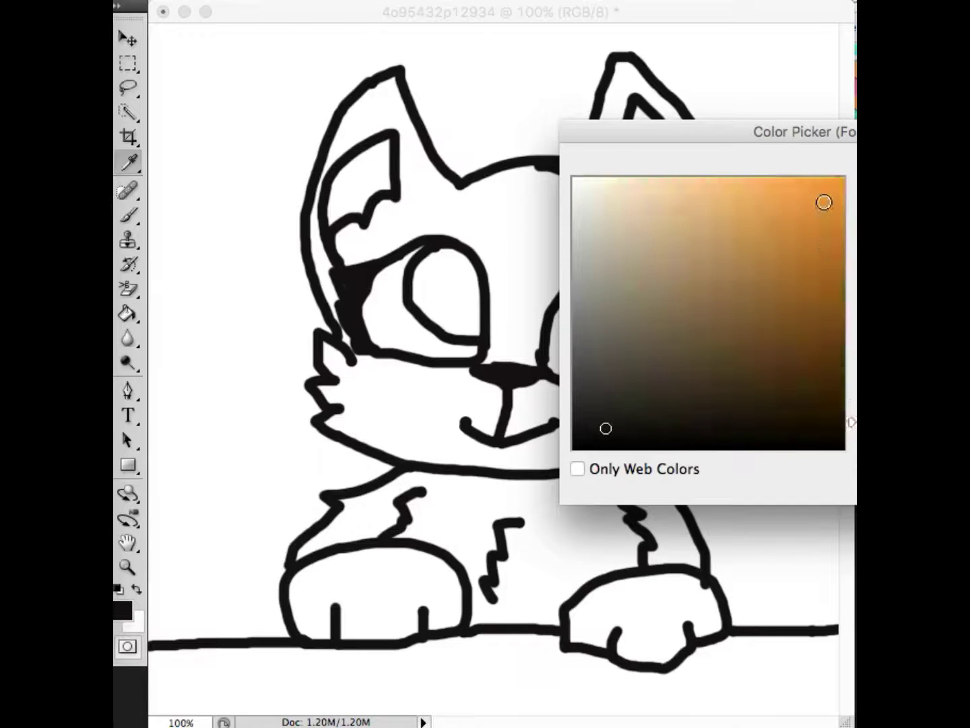
pyautogui.click(823, 197)
pyautogui.press('Return')
pyautogui.click(128, 312)
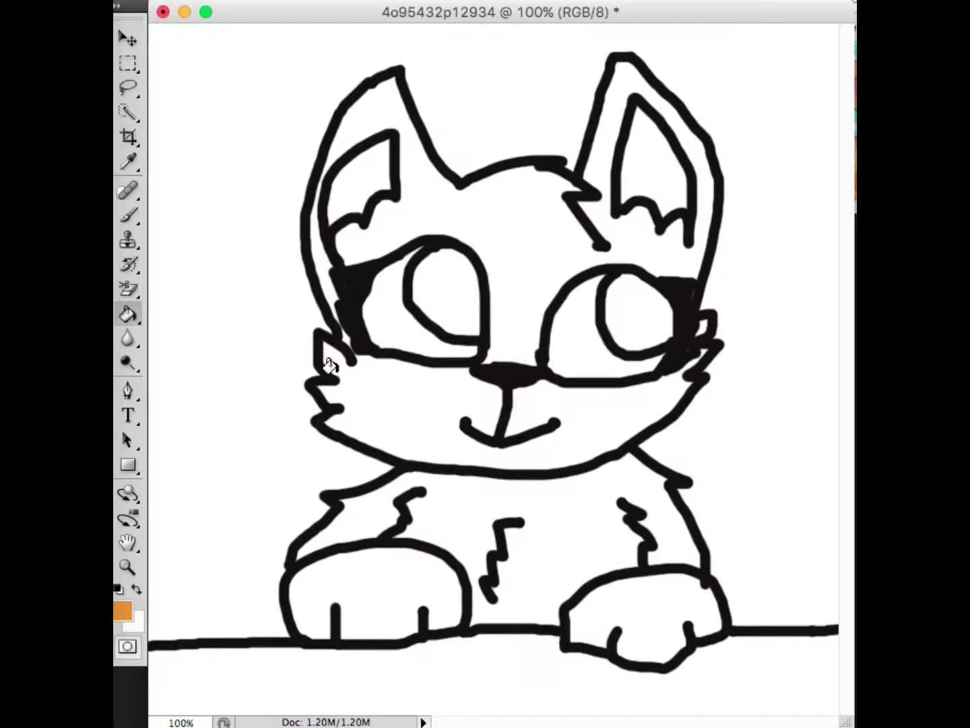
pyautogui.click(126, 614)
pyautogui.press('Return')
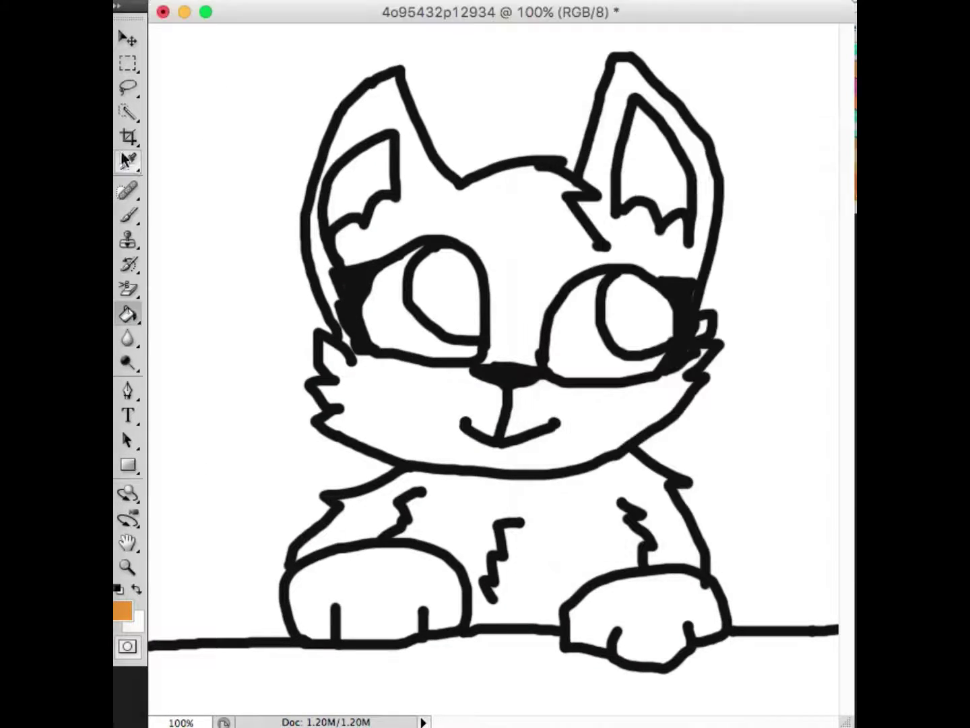
# Enlarge the brush and paint an orange swatch on the blank canvas beside the cat's ear
pyautogui.click(129, 216)
pyautogui.click(240, 3)
pyautogui.moveTo(138, 40); pyautogui.dragTo(143, 40)
pyautogui.click(488, 86)
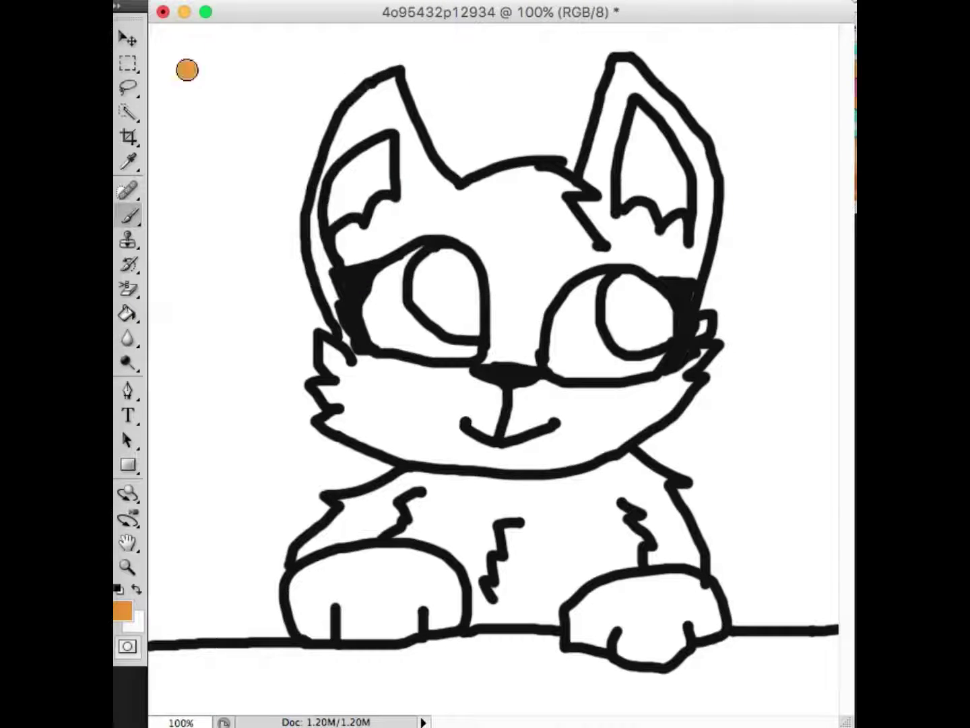
pyautogui.moveTo(186, 71); pyautogui.dragTo(196, 80)
# Set the foreground colour to golden yellow and paint a second swatch below the orange one
pyautogui.click(119, 616)
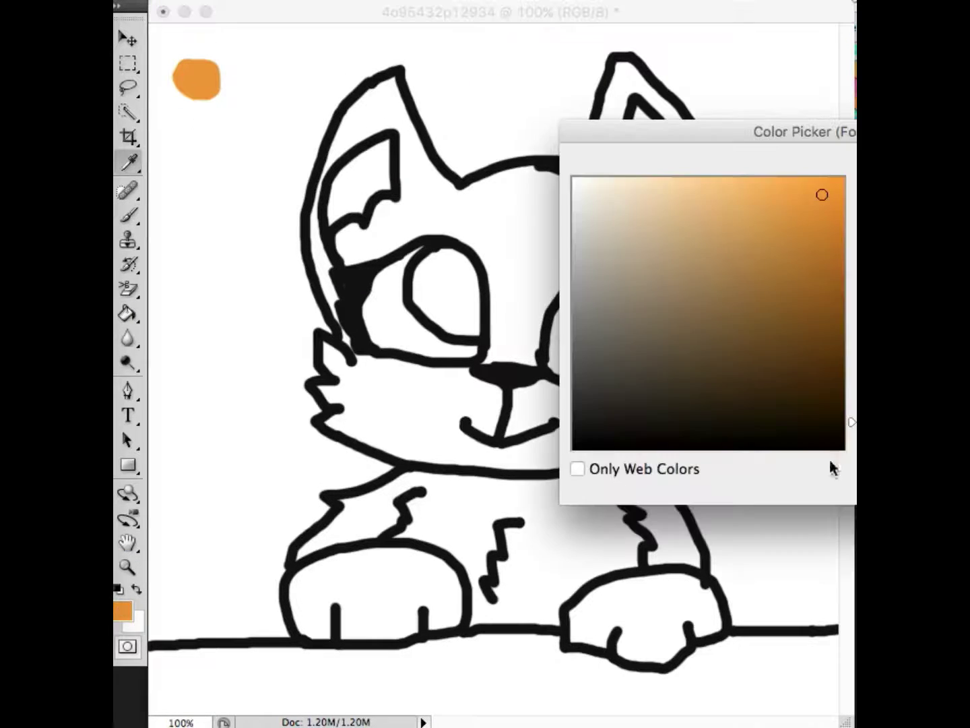
pyautogui.click(855, 415)
pyautogui.press('Return')
pyautogui.moveTo(188, 129); pyautogui.dragTo(210, 134)
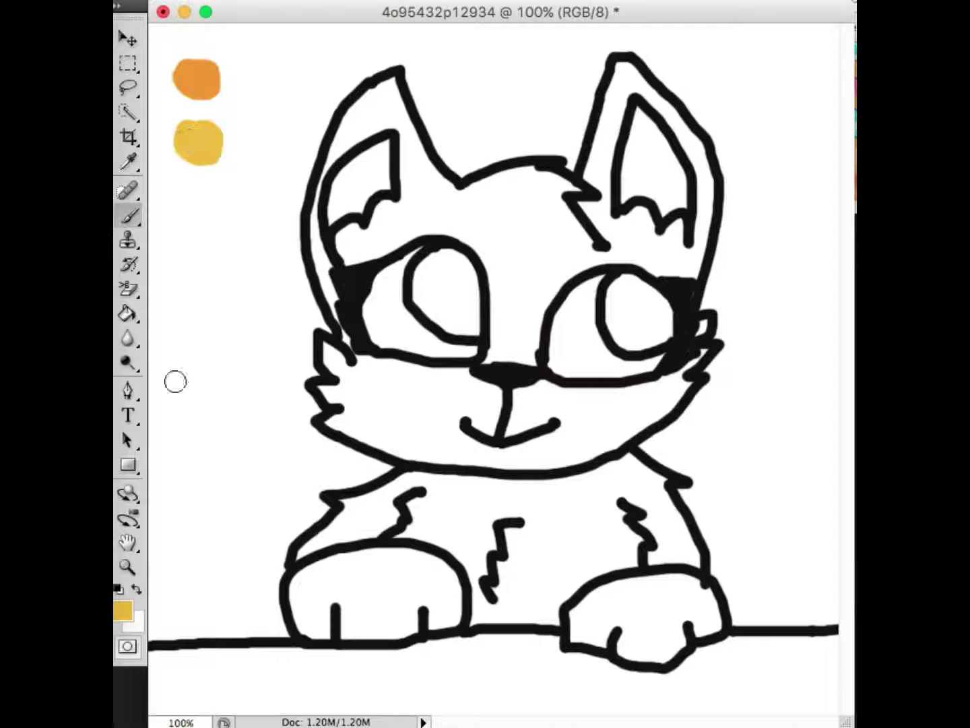
# Check the kitten reference in Chrome, and draw the chest patch's upper edge in yellow with a smaller brush
pyautogui.rightClick(287, 68)
pyautogui.click(214, 358)
pyautogui.click(119, 177)
pyautogui.click(113, 353)
pyautogui.moveTo(426, 492); pyautogui.dragTo(624, 510)
pyautogui.hotkey('ctrl', 'z')
pyautogui.moveTo(427, 492); pyautogui.dragTo(598, 502)
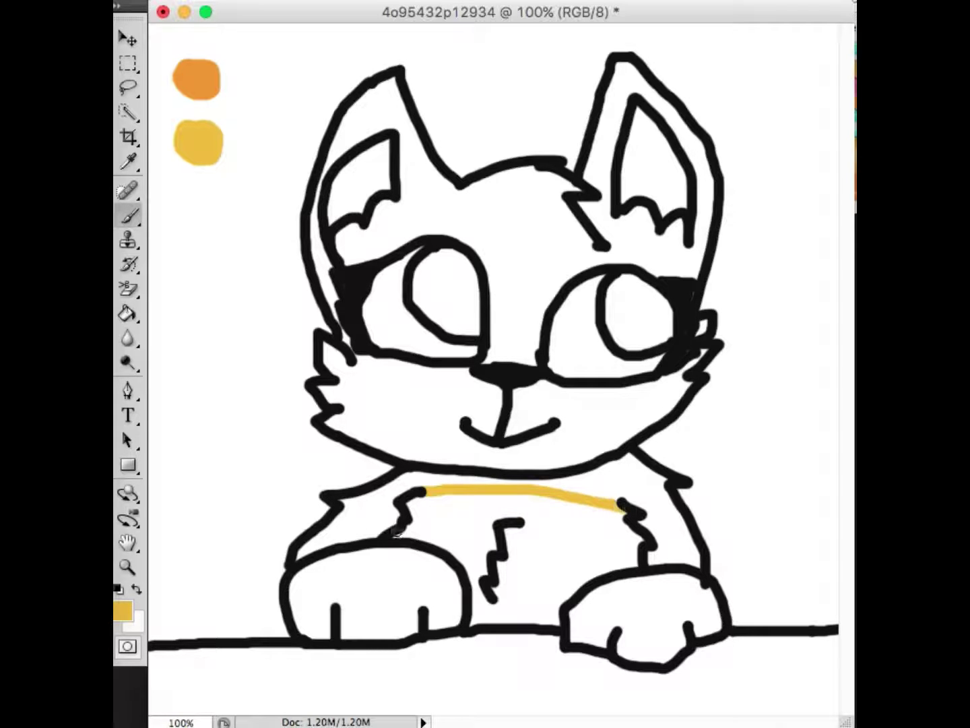
# Fill the chest patch between the paws and shoulder fur lines with the golden yellow
pyautogui.click(126, 314)
pyautogui.click(537, 539)
pyautogui.hotkey('ctrl', 'z')
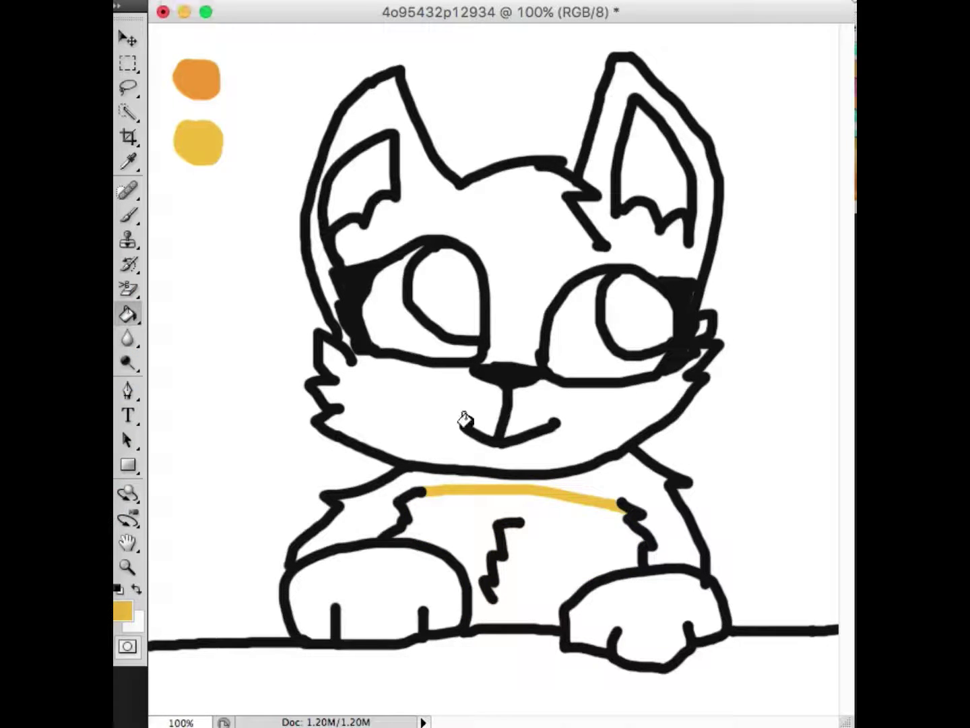
pyautogui.click(448, 526)
pyautogui.hotkey('ctrl', 'z')
pyautogui.click(470, 1)
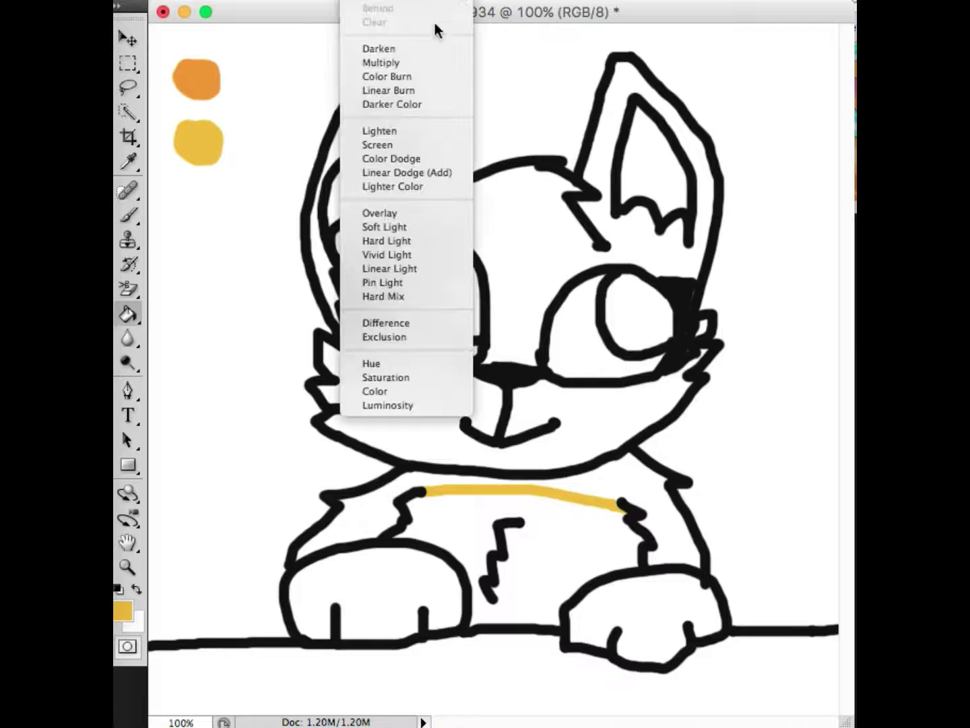
pyautogui.click(464, 2)
pyautogui.click(553, 523)
pyautogui.press('b')
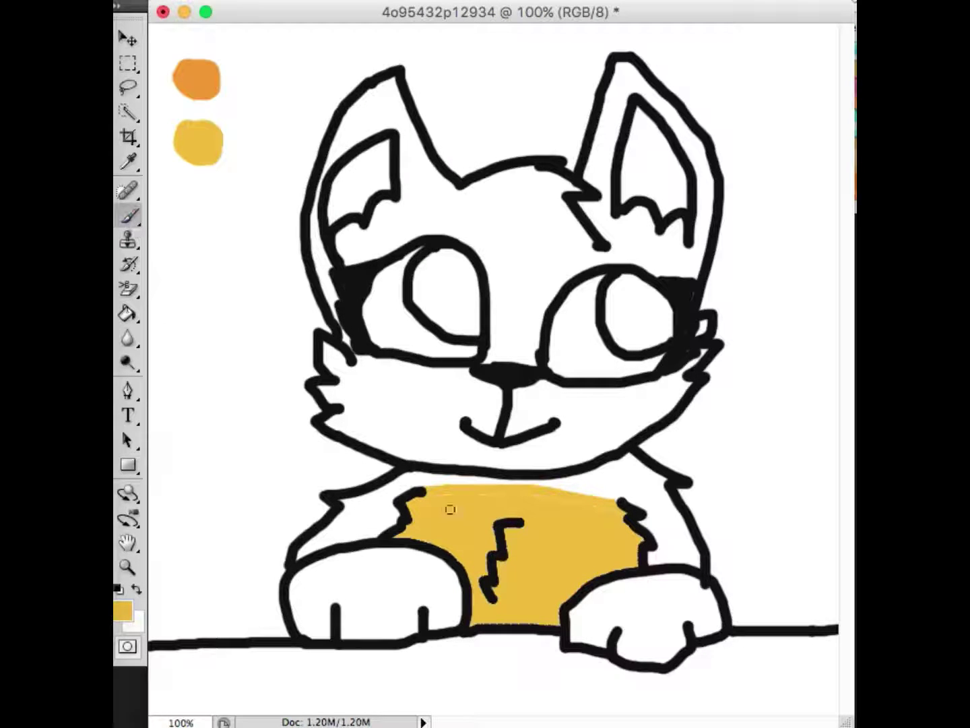
# Check the kitten reference in Chrome, and draw yellow dividing lines across both outer ears in Photoshop
pyautogui.click(124, 131)
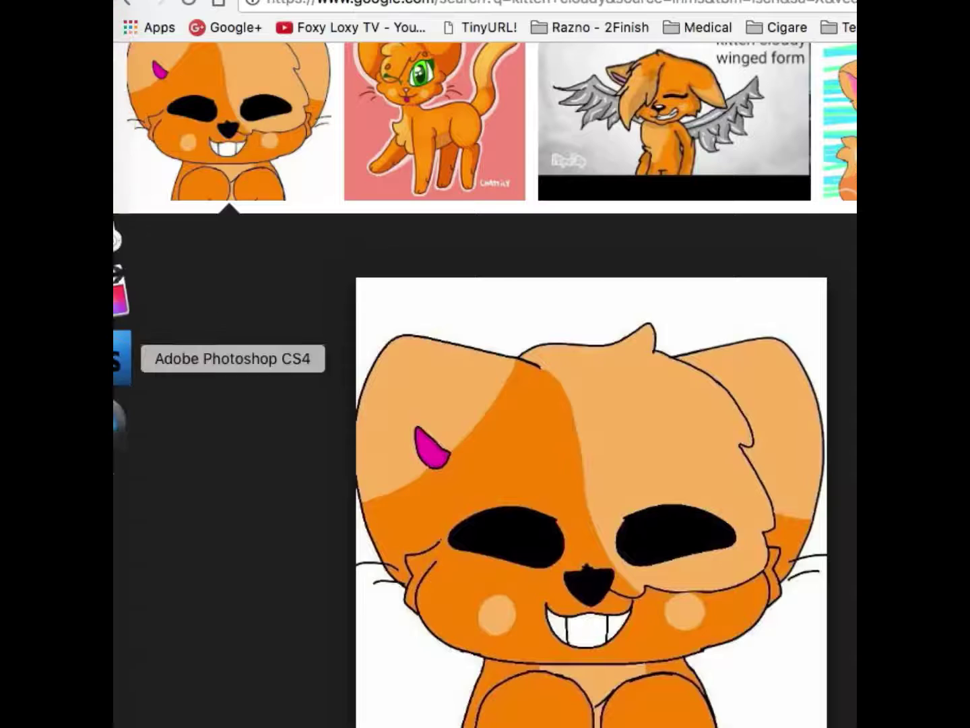
pyautogui.click(119, 357)
pyautogui.moveTo(424, 147); pyautogui.dragTo(403, 160)
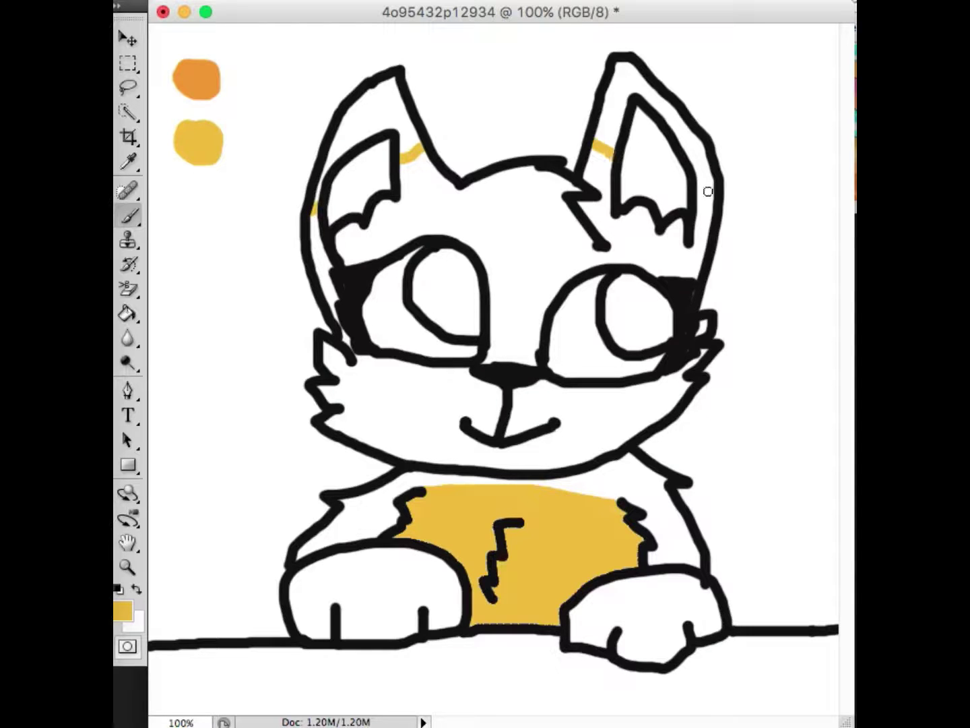
# Check the kitten reference in Chrome, and paint a round yellow spot on each cheek with an enlarged brush
pyautogui.click(124, 170)
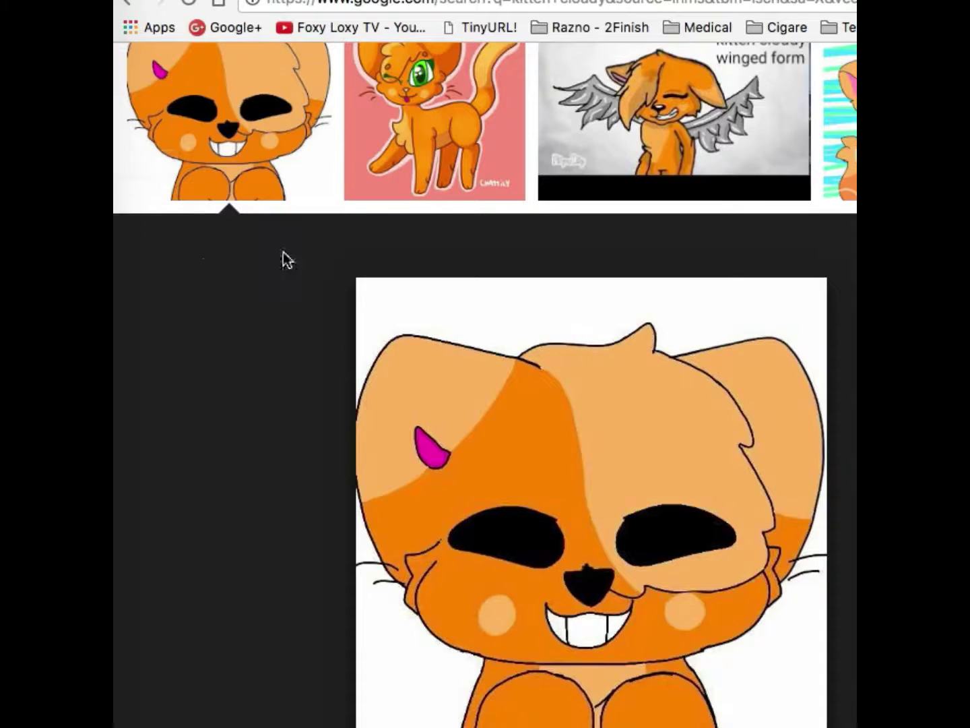
pyautogui.click(124, 391)
pyautogui.moveTo(384, 377); pyautogui.dragTo(412, 379)
pyautogui.hotkey('ctrl', 'z')
pyautogui.click(222, 2)
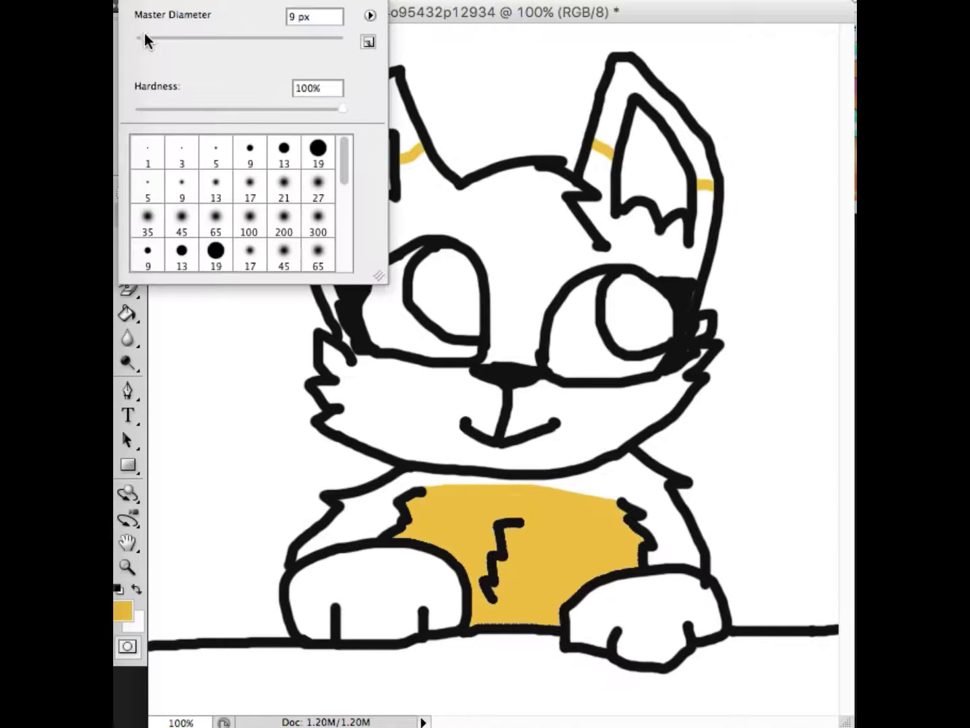
pyautogui.moveTo(143, 38); pyautogui.dragTo(149, 37)
pyautogui.click(201, 397)
pyautogui.moveTo(380, 374); pyautogui.dragTo(379, 379)
pyautogui.moveTo(640, 397); pyautogui.dragTo(646, 397)
# Outline the yellow face patch from the forehead down to the nose and from the forehead tuft to the eye's lashes
pyautogui.moveTo(536, 179)
pyautogui.mouseDown()
pyautogui.moveTo(519, 302)
pyautogui.moveTo(532, 352)
pyautogui.mouseUp()
pyautogui.press('super+z')
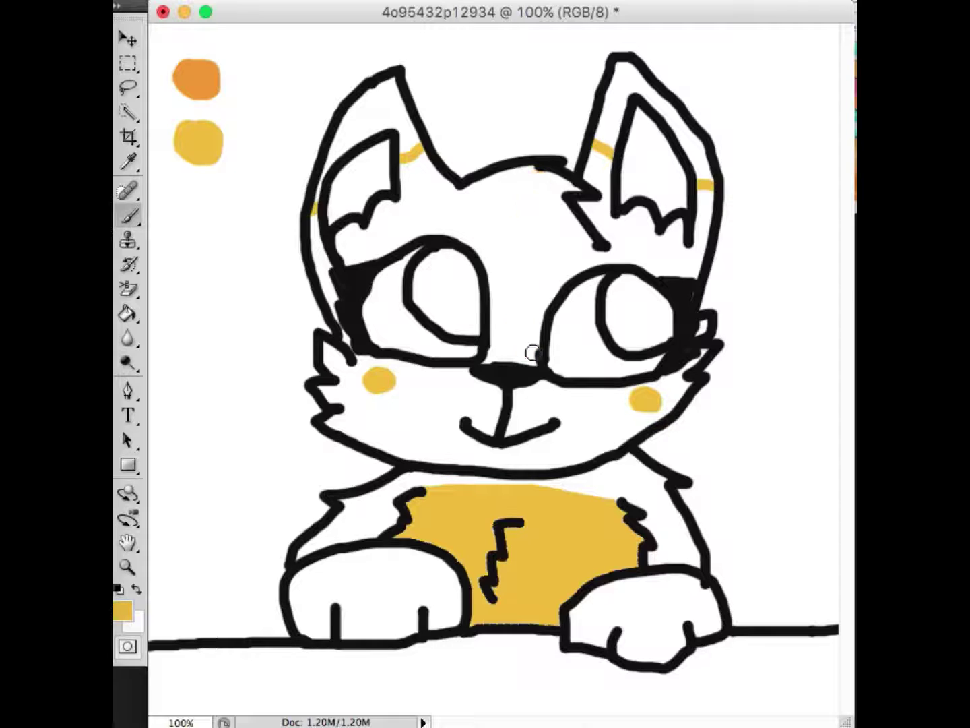
pyautogui.click(121, 179)
pyautogui.click(119, 347)
pyautogui.moveTo(604, 251); pyautogui.dragTo(672, 283)
pyautogui.moveTo(541, 174)
pyautogui.mouseDown()
pyautogui.moveTo(532, 363)
pyautogui.moveTo(561, 394)
pyautogui.moveTo(595, 389)
pyautogui.moveTo(555, 402)
pyautogui.mouseUp()
# Paint the face patch solid yellow around the eye, extending it under the eye to the cheek fur
pyautogui.click(129, 264)
pyautogui.click(130, 214)
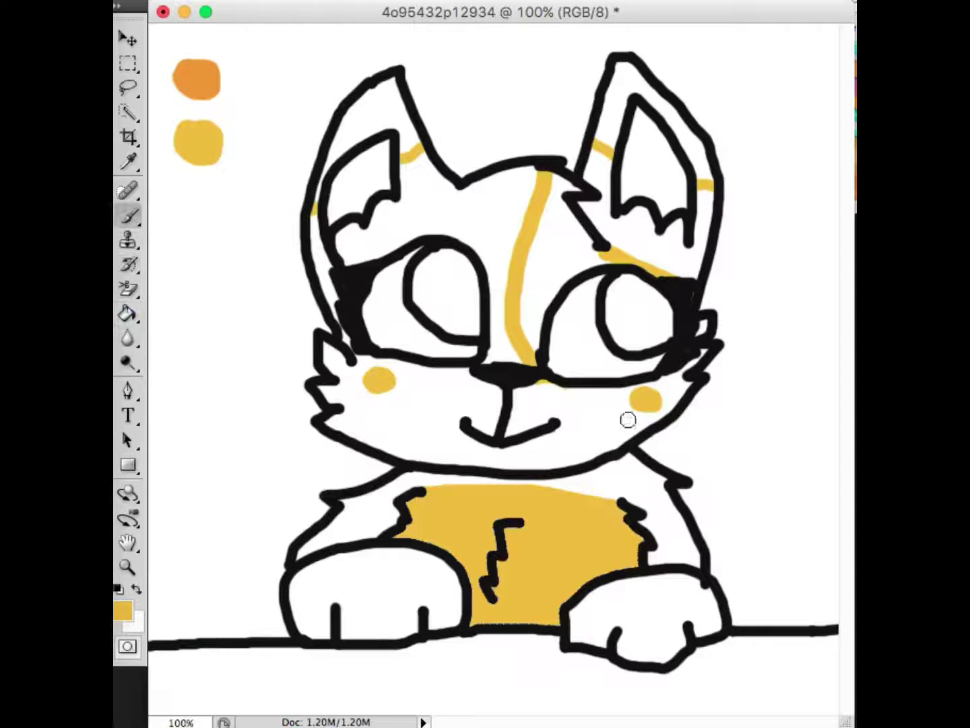
pyautogui.moveTo(560, 177)
pyautogui.mouseDown()
pyautogui.moveTo(534, 350)
pyautogui.moveTo(563, 278)
pyautogui.mouseUp()
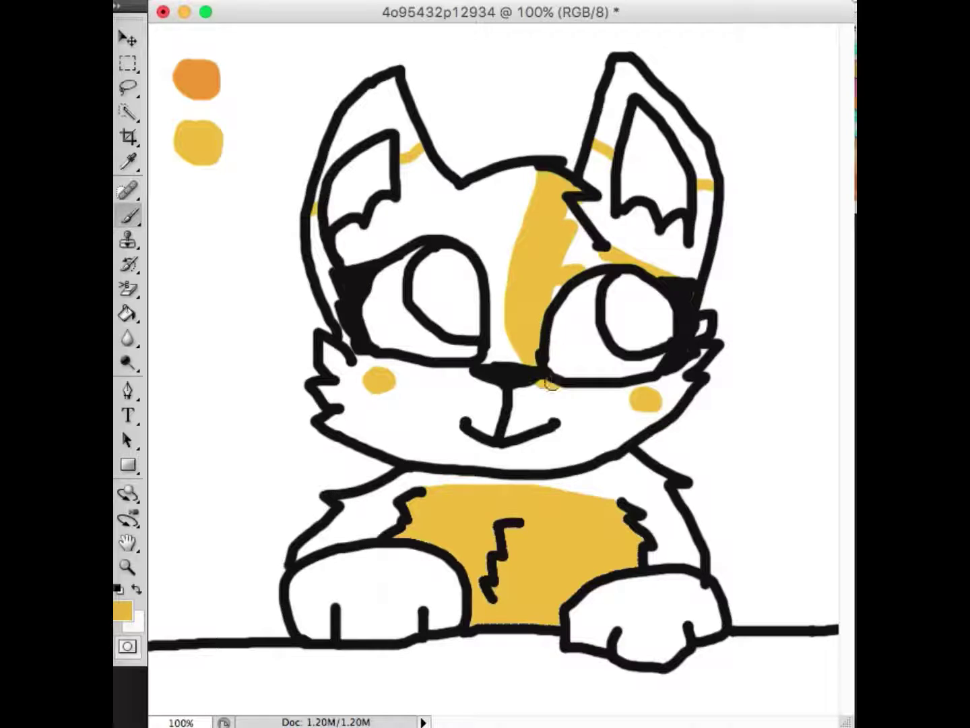
pyautogui.moveTo(550, 383)
pyautogui.mouseDown()
pyautogui.moveTo(587, 391)
pyautogui.moveTo(691, 365)
pyautogui.moveTo(709, 329)
pyautogui.mouseUp()
pyautogui.moveTo(549, 273)
pyautogui.mouseDown()
pyautogui.moveTo(561, 198)
pyautogui.moveTo(555, 315)
pyautogui.mouseUp()
# Fill the tips of both outer ears with the golden yellow
pyautogui.click(127, 314)
pyautogui.click(371, 118)
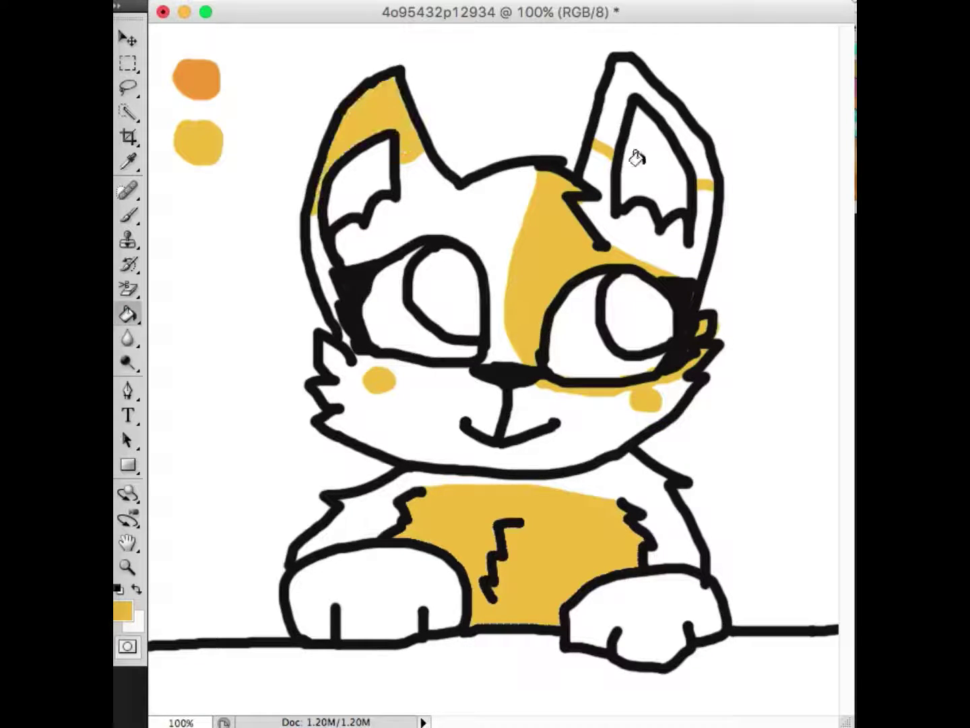
pyautogui.click(613, 100)
# Check the kitten reference in Chrome, sample the orange swatch, and fill the remaining face and lower ears with orange
pyautogui.click(130, 215)
pyautogui.click(120, 125)
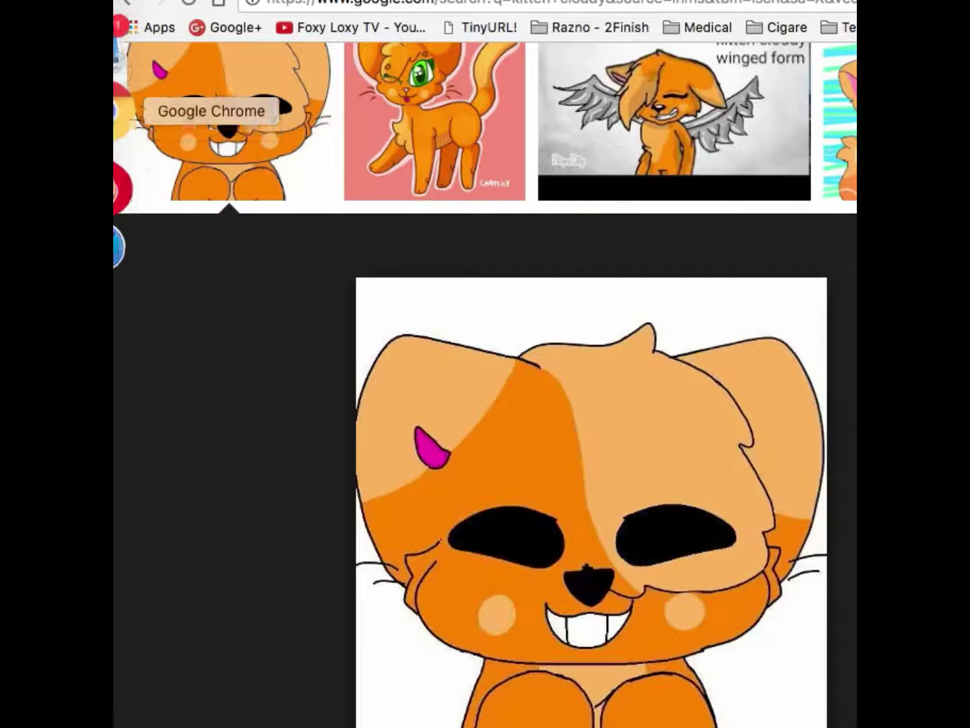
pyautogui.click(119, 351)
pyautogui.press('i')
pyautogui.click(196, 79)
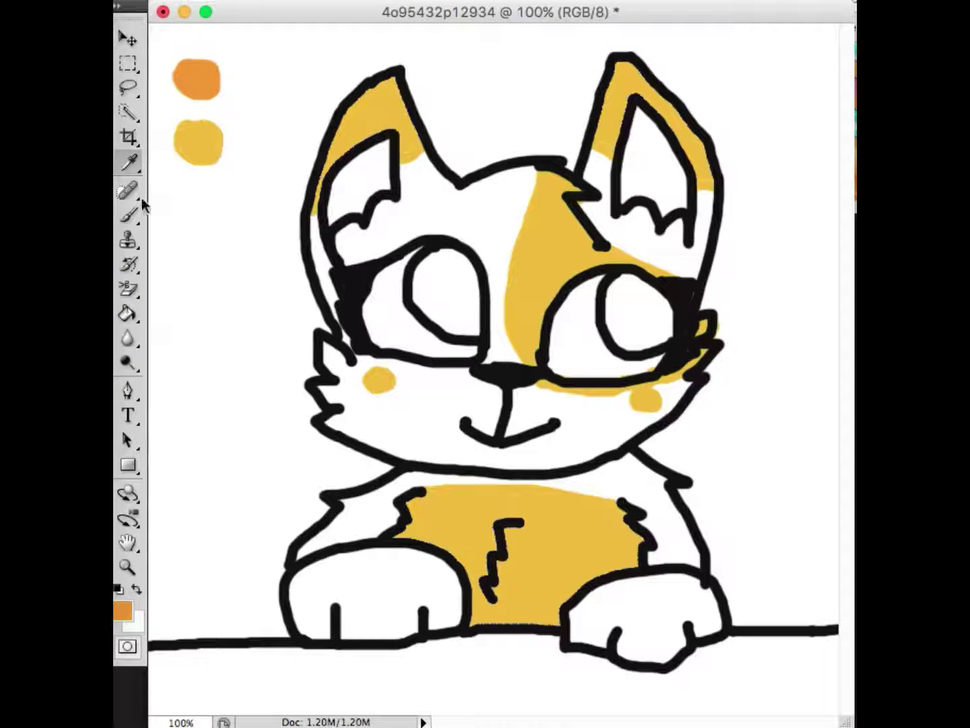
pyautogui.click(128, 313)
pyautogui.click(400, 212)
pyautogui.click(322, 270)
pyautogui.click(357, 347)
pyautogui.click(611, 235)
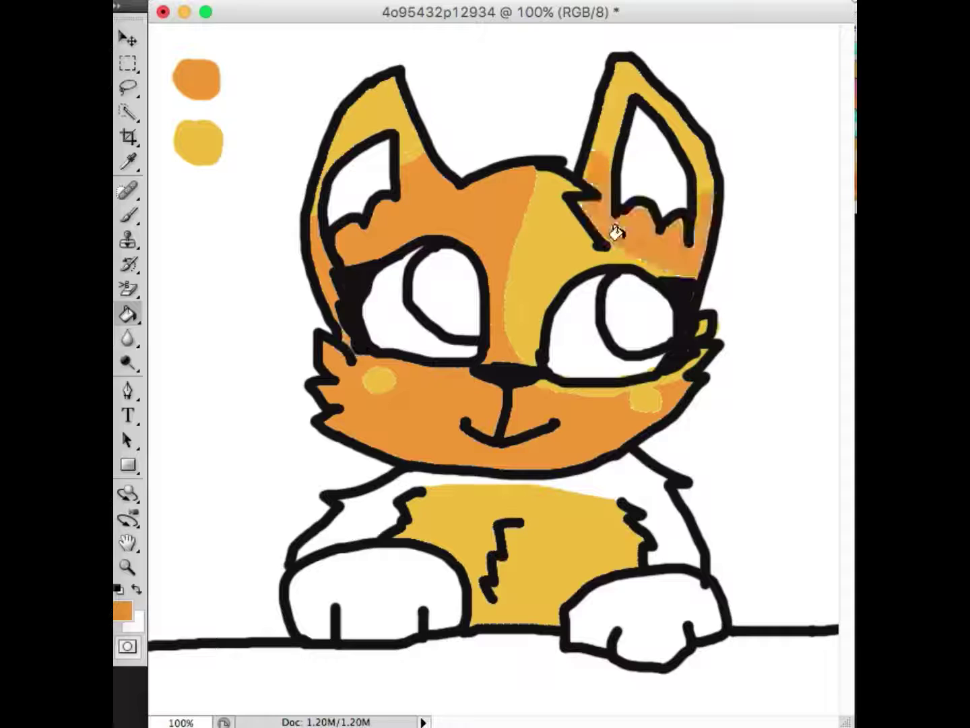
# Fill the shoulders and both front paws with orange
pyautogui.click(627, 482)
pyautogui.click(640, 593)
pyautogui.click(343, 582)
# Erase the yellow and orange swatches from the canvas with the History Brush
pyautogui.click(128, 217)
pyautogui.click(130, 267)
pyautogui.moveTo(191, 165)
pyautogui.mouseDown()
pyautogui.moveTo(209, 154)
pyautogui.moveTo(190, 151)
pyautogui.moveTo(221, 71)
pyautogui.moveTo(188, 66)
pyautogui.mouseUp()
# Set the foreground colour to bright green and paint a small swatch beside the cat's ear with the Brush tool
pyautogui.click(131, 214)
pyautogui.click(161, 4)
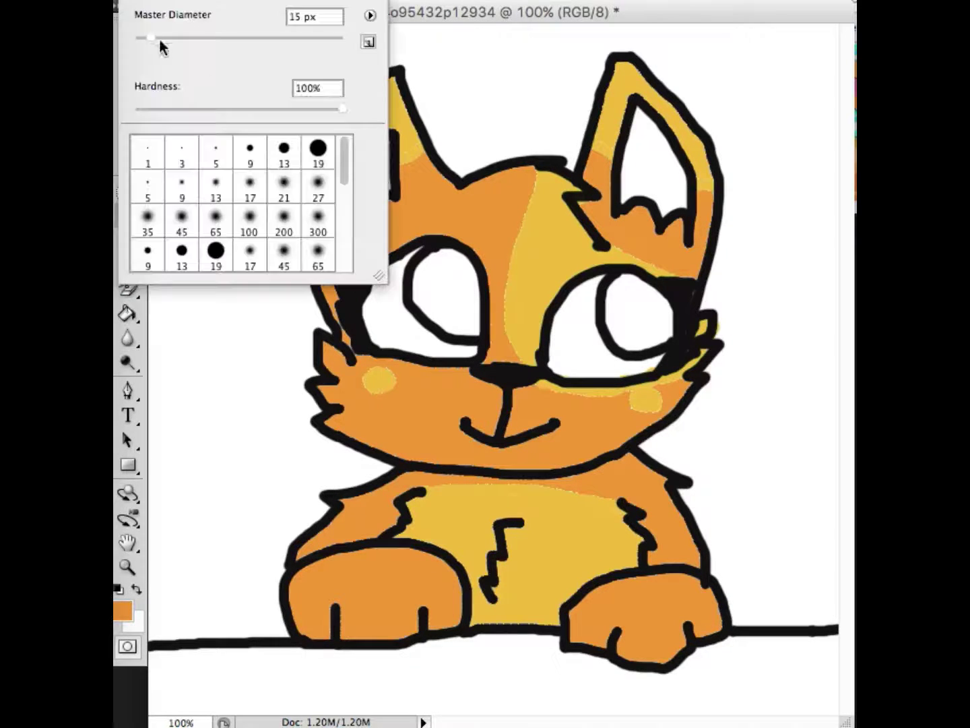
pyautogui.click(219, 437)
pyautogui.click(124, 609)
pyautogui.click(852, 365)
pyautogui.press('Return')
pyautogui.click(214, 84)
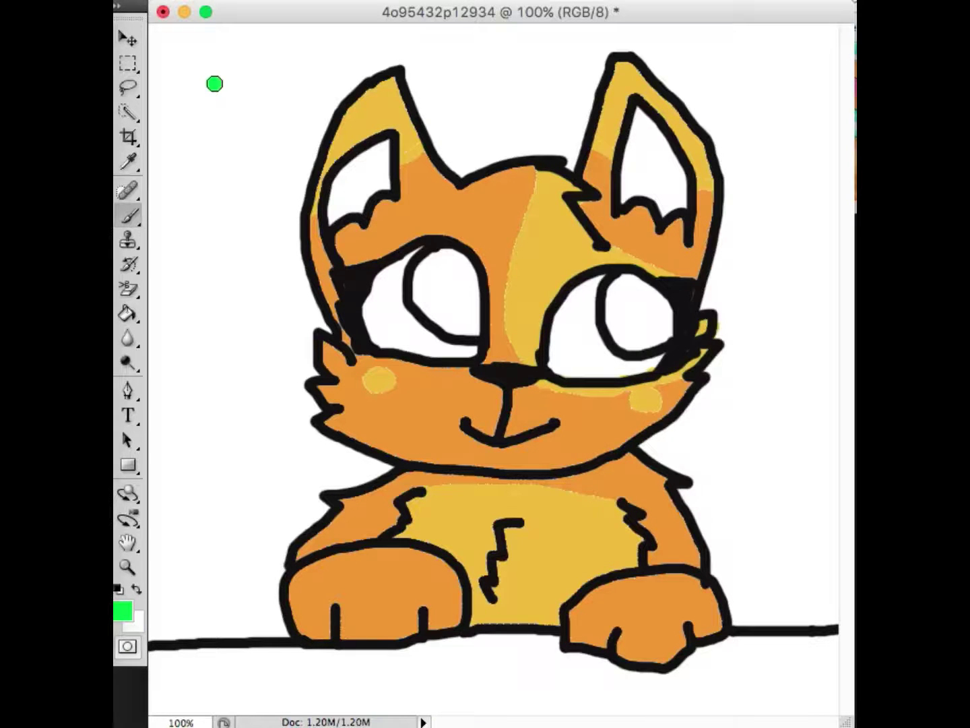
# Add a dark green swatch and a pale green swatch near the bright green one
pyautogui.click(122, 611)
pyautogui.click(697, 305)
pyautogui.press('Return')
pyautogui.click(120, 617)
pyautogui.click(616, 196)
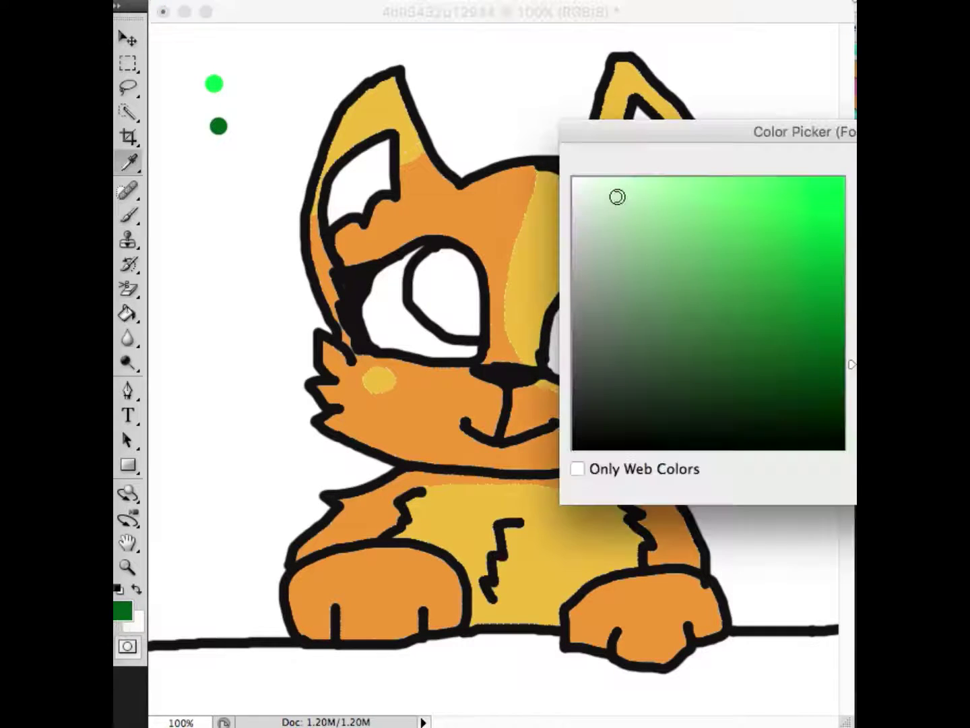
pyautogui.press('Return')
pyautogui.click(192, 112)
# Sample the bright green swatch and fill both irises with it
pyautogui.click(128, 314)
pyautogui.click(129, 161)
pyautogui.click(214, 84)
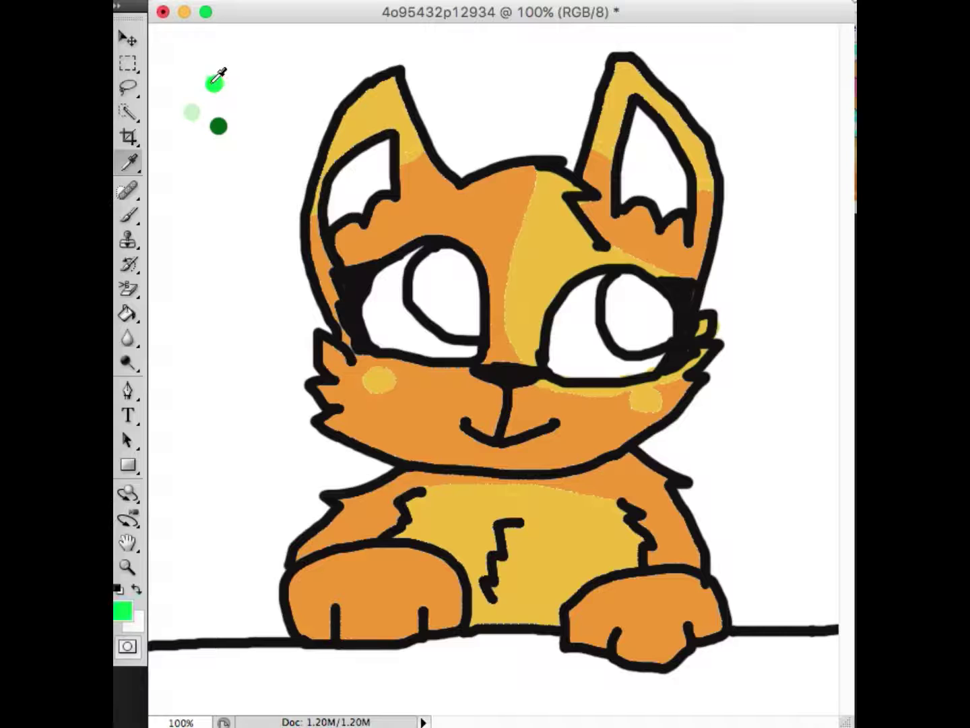
pyautogui.click(129, 314)
pyautogui.click(437, 290)
pyautogui.click(637, 312)
# Sample the dark green swatch and paint the upper part of both irises with it
pyautogui.click(130, 161)
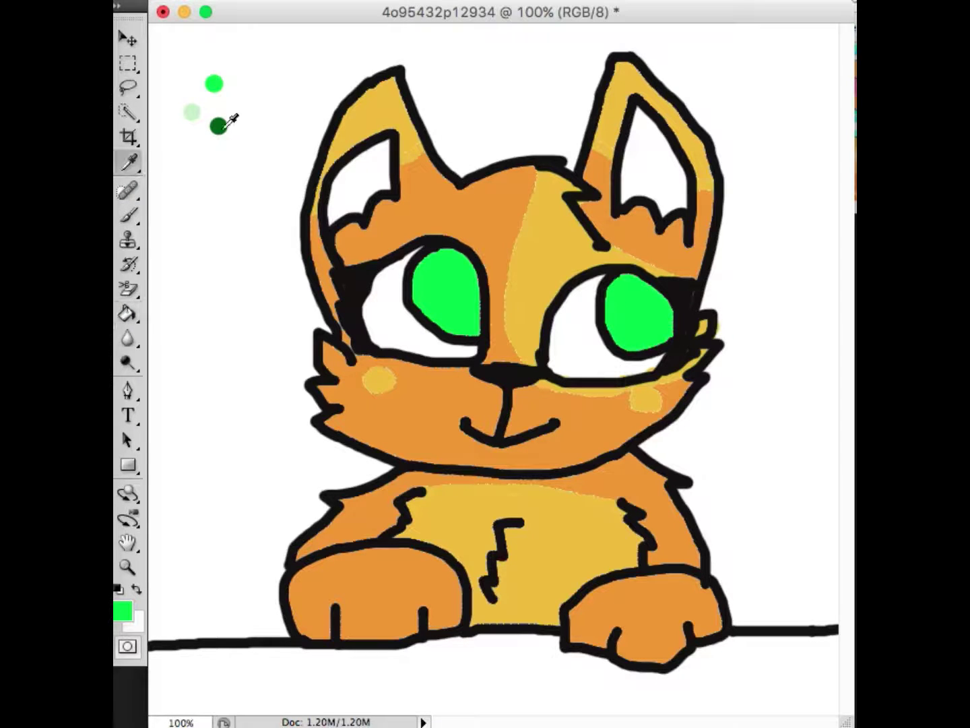
pyautogui.click(219, 126)
pyautogui.click(128, 215)
pyautogui.moveTo(415, 268)
pyautogui.mouseDown()
pyautogui.moveTo(470, 272)
pyautogui.moveTo(464, 283)
pyautogui.moveTo(415, 282)
pyautogui.mouseUp()
pyautogui.moveTo(607, 296)
pyautogui.mouseDown()
pyautogui.moveTo(628, 277)
pyautogui.moveTo(667, 297)
pyautogui.mouseUp()
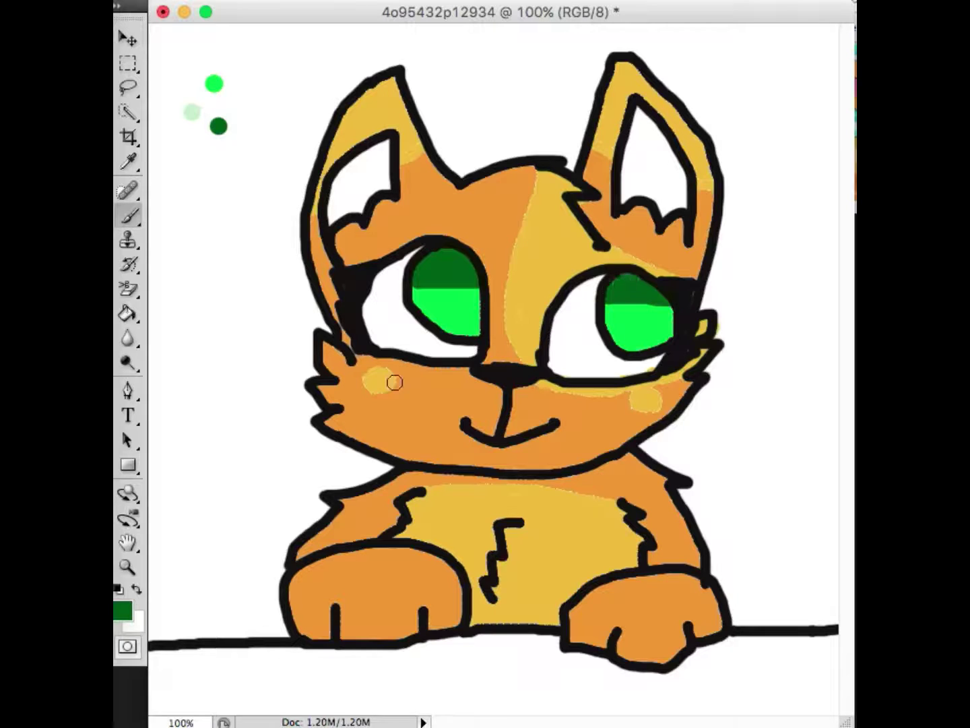
# Sample the irises' bright green, darken it to a medium green, and paint a band across the middle of both irises
pyautogui.click(130, 162)
pyautogui.click(450, 297)
pyautogui.click(124, 614)
pyautogui.moveTo(785, 295); pyautogui.dragTo(822, 298)
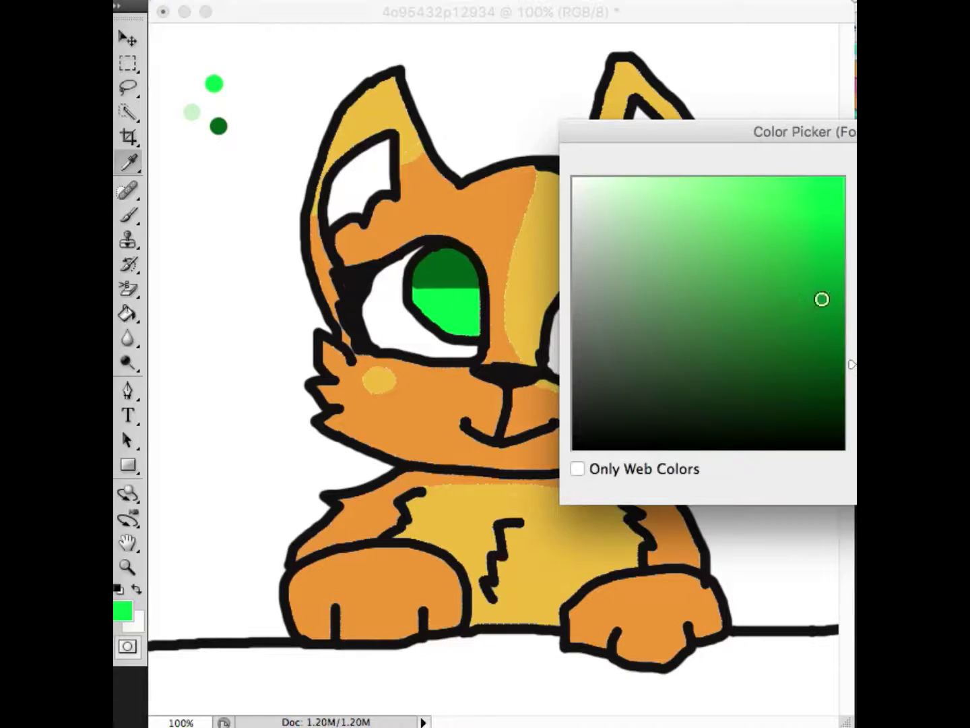
pyautogui.click(854, 194)
pyautogui.click(128, 215)
pyautogui.moveTo(413, 291); pyautogui.dragTo(474, 288)
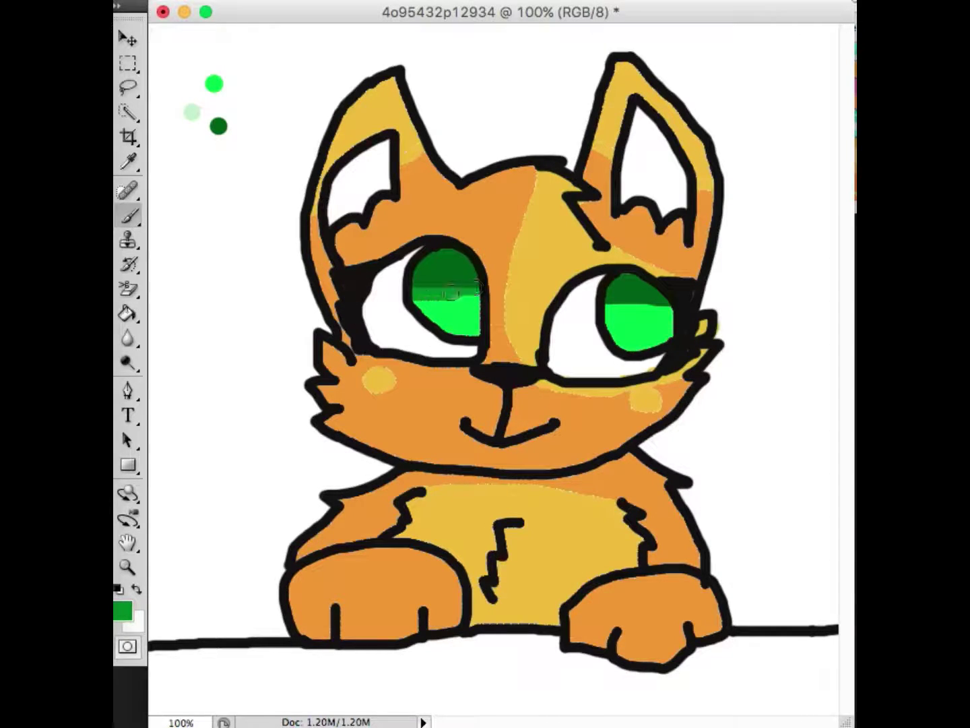
pyautogui.moveTo(602, 306)
pyautogui.mouseDown()
pyautogui.moveTo(674, 308)
pyautogui.moveTo(619, 313)
pyautogui.mouseUp()
# Sample the pale green swatch and shade the upper part of both eye whites with it
pyautogui.click(128, 161)
pyautogui.click(193, 115)
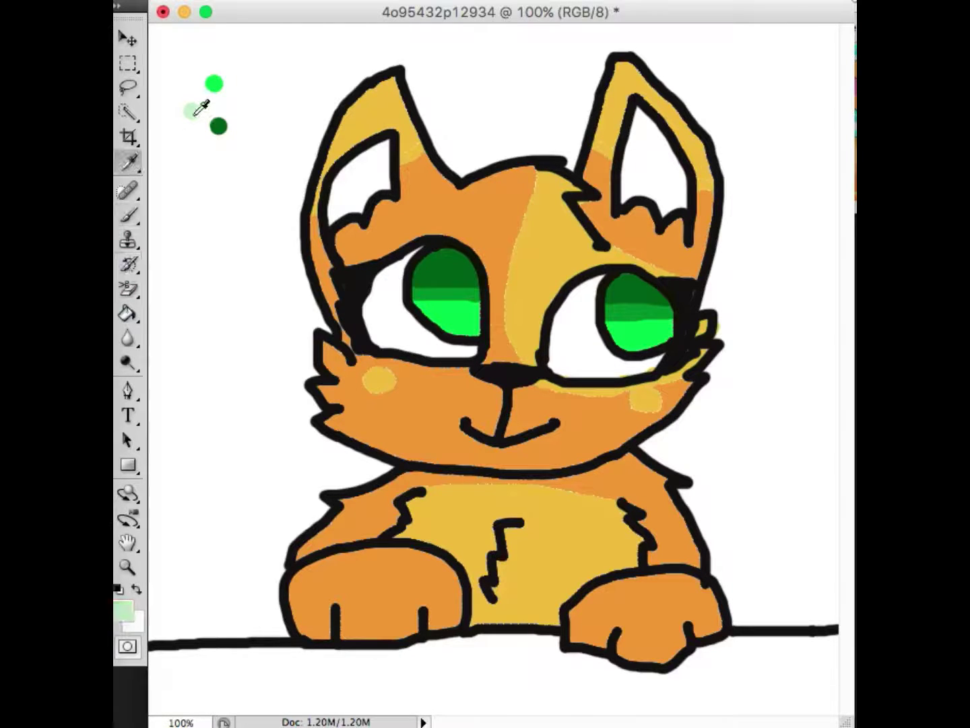
pyautogui.click(128, 216)
pyautogui.click(182, 2)
pyautogui.moveTo(151, 37); pyautogui.dragTo(146, 37)
pyautogui.press('Return')
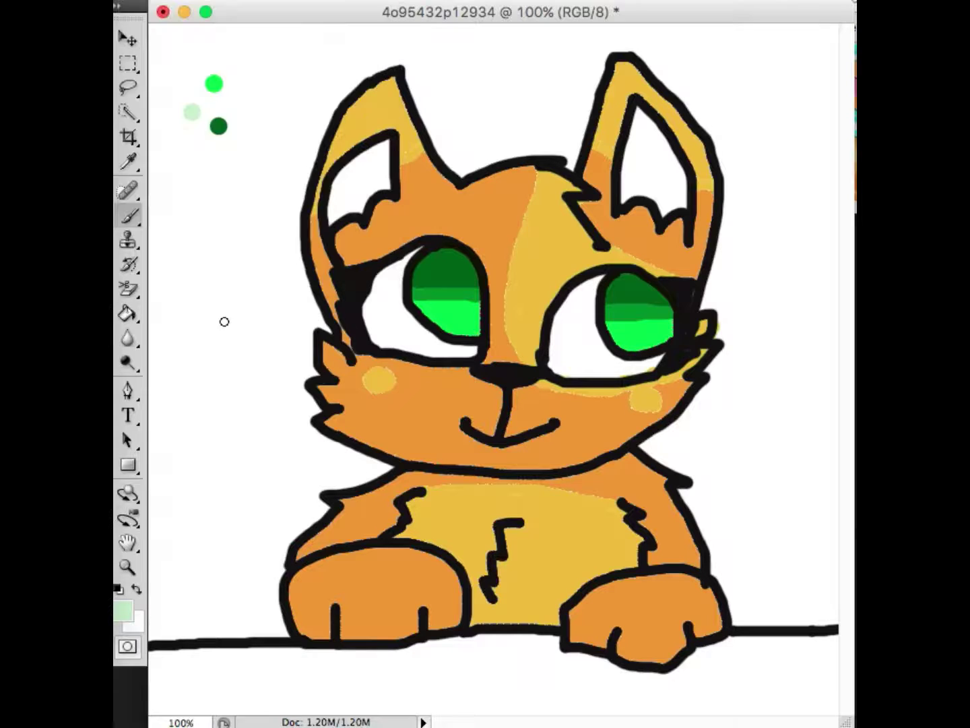
pyautogui.moveTo(592, 294)
pyautogui.mouseDown()
pyautogui.moveTo(592, 317)
pyautogui.moveTo(566, 325)
pyautogui.moveTo(597, 293)
pyautogui.mouseUp()
pyautogui.press('super+z')
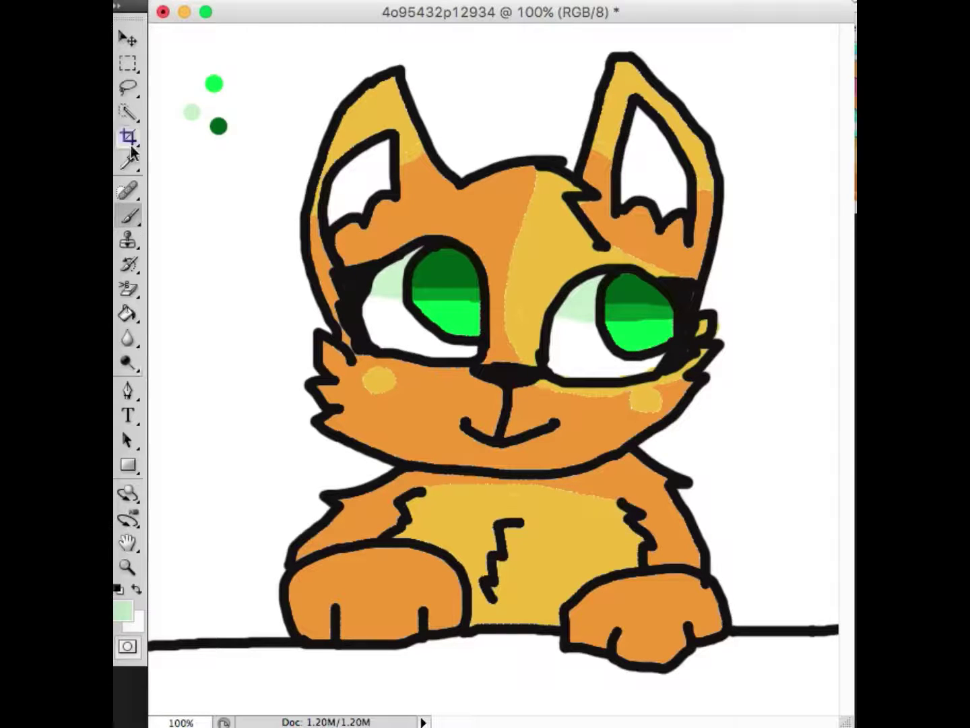
# Erase the three green swatches beside the cat with the History Brush
pyautogui.click(129, 263)
pyautogui.moveTo(221, 126)
pyautogui.mouseDown()
pyautogui.moveTo(200, 131)
pyautogui.moveTo(217, 82)
pyautogui.mouseUp()
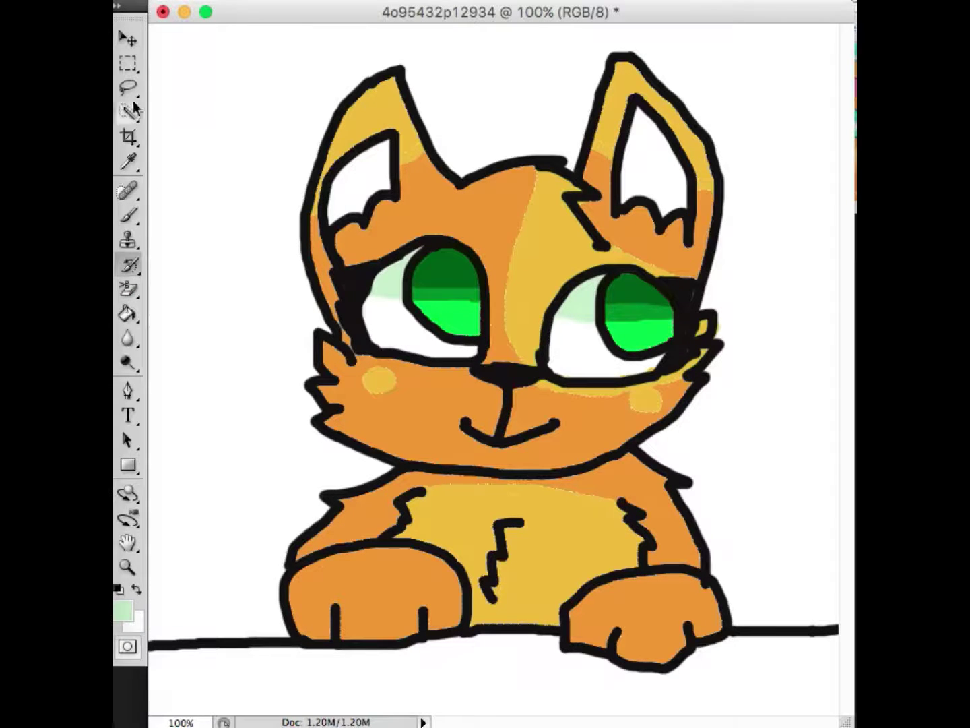
# Reset the foreground colour to black and paint a shadow along the underside of the chin with the Brush tool
pyautogui.click(129, 216)
pyautogui.press('d')
pyautogui.moveTo(399, 480)
pyautogui.mouseDown()
pyautogui.moveTo(537, 475)
pyautogui.moveTo(630, 455)
pyautogui.mouseUp()
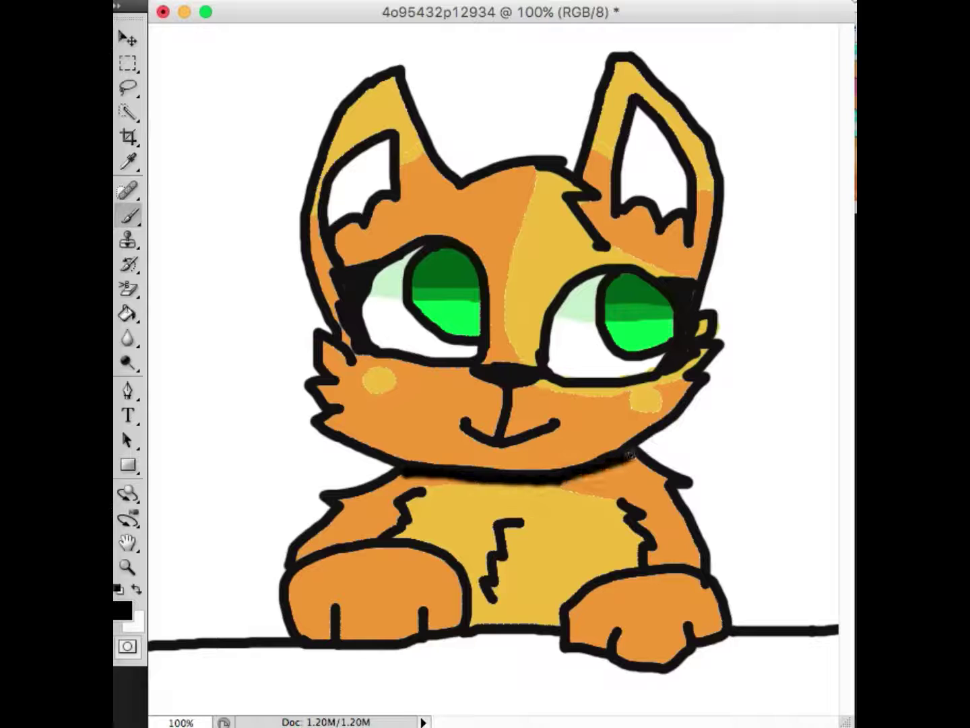
# Thicken the jagged fur lines on both sides of the chest with black brush strokes
pyautogui.moveTo(639, 505)
pyautogui.mouseDown()
pyautogui.moveTo(658, 535)
pyautogui.moveTo(651, 564)
pyautogui.mouseUp()
pyautogui.press('super+z')
pyautogui.click(146, 109)
pyautogui.click(180, 367)
pyautogui.moveTo(624, 498); pyautogui.dragTo(645, 518)
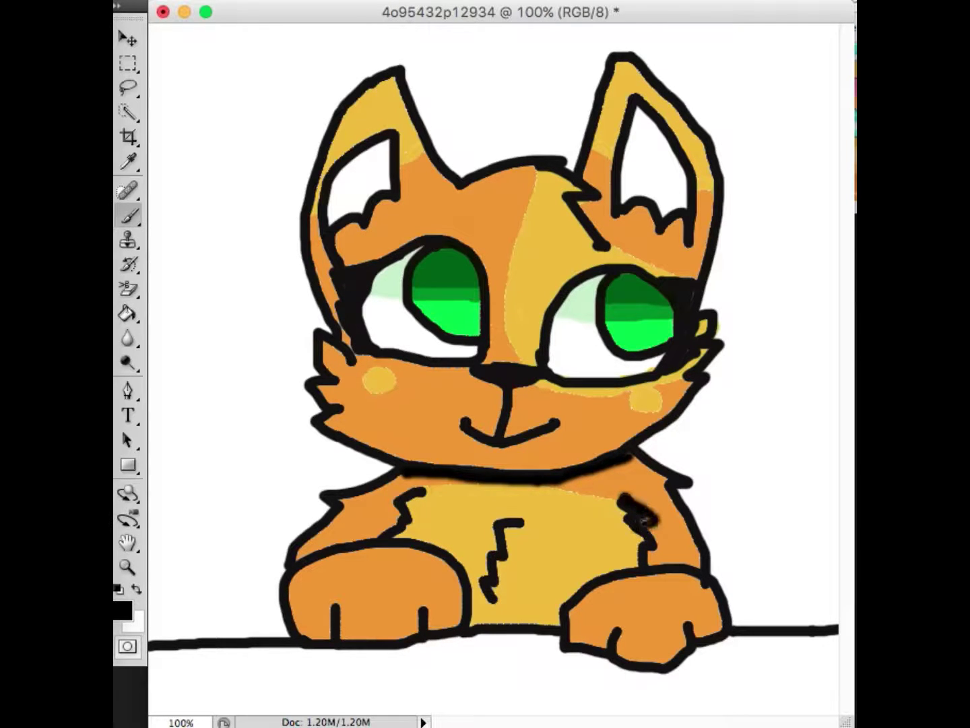
pyautogui.moveTo(415, 487); pyautogui.dragTo(388, 534)
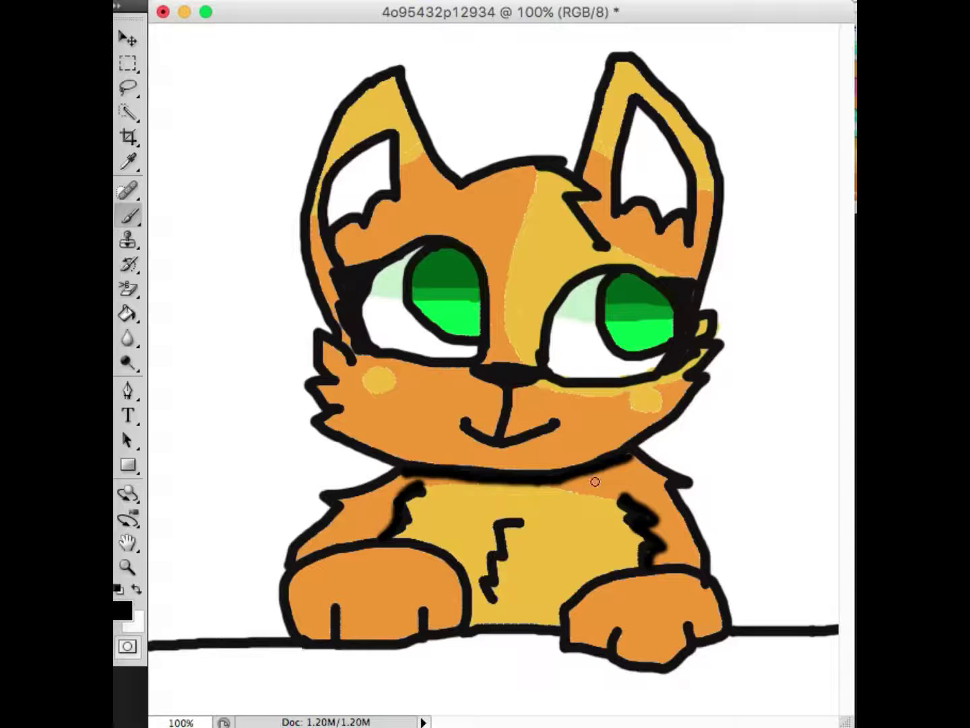
# Set the foreground colour to purple and fill both inner ears with it using the Paint Bucket
pyautogui.click(127, 607)
pyautogui.press('Return')
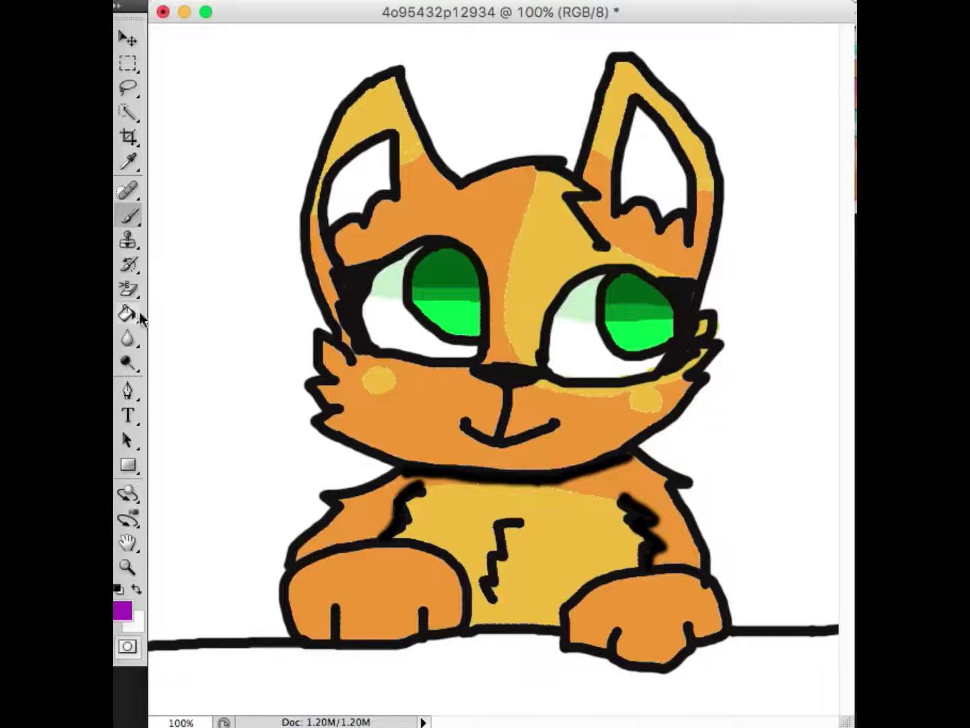
pyautogui.click(131, 313)
pyautogui.click(359, 181)
pyautogui.click(652, 176)
# Paint black shadows along the upper inside edges of both purple inner ears with the Brush tool
pyautogui.click(130, 217)
pyautogui.click(118, 588)
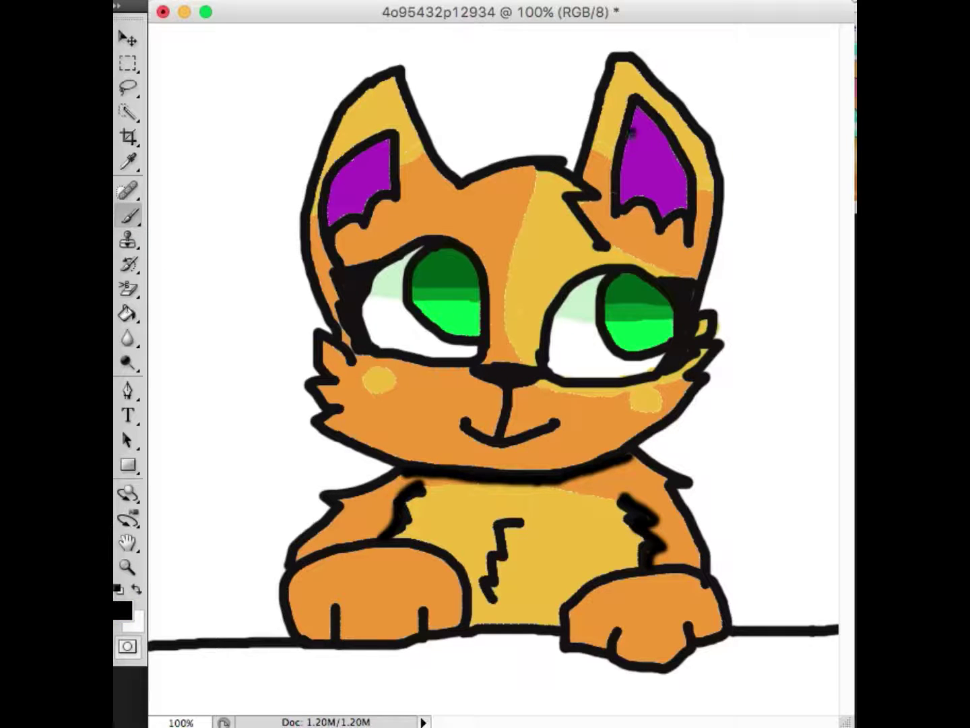
pyautogui.press('super+alt+z')
pyautogui.moveTo(632, 132)
pyautogui.mouseDown()
pyautogui.moveTo(667, 191)
pyautogui.moveTo(657, 153)
pyautogui.moveTo(678, 159)
pyautogui.moveTo(641, 115)
pyautogui.moveTo(681, 174)
pyautogui.mouseUp()
pyautogui.press('super+alt+z')
pyautogui.moveTo(355, 154); pyautogui.dragTo(388, 138)
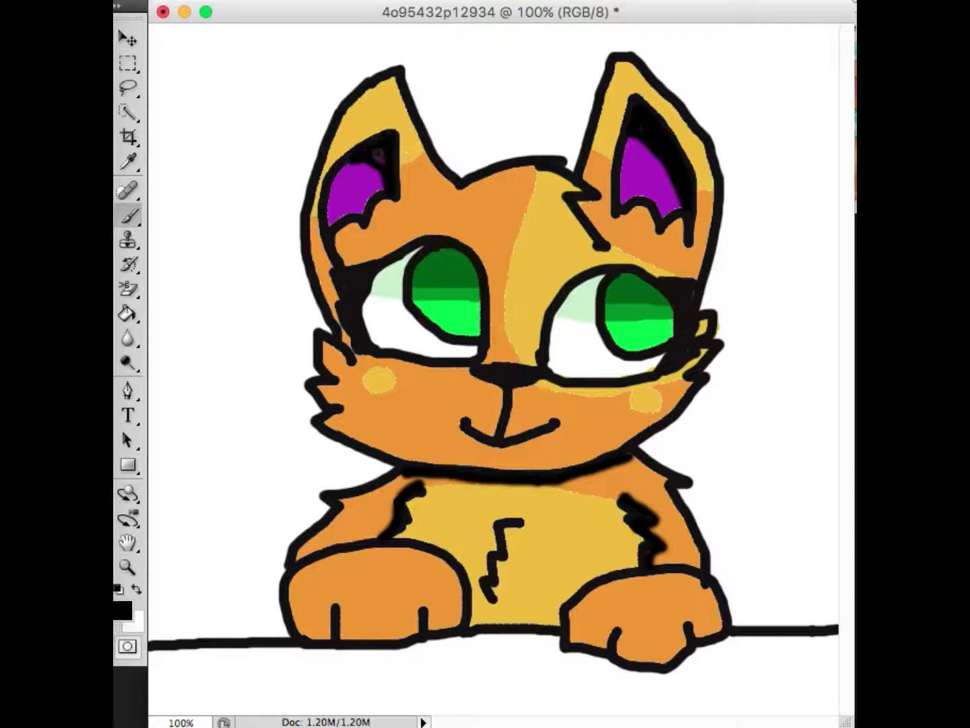
# Sample the inner ears' purple, darken it, and paint a band below the black shadow in both ears
pyautogui.click(131, 164)
pyautogui.click(336, 200)
pyautogui.click(131, 216)
pyautogui.click(122, 609)
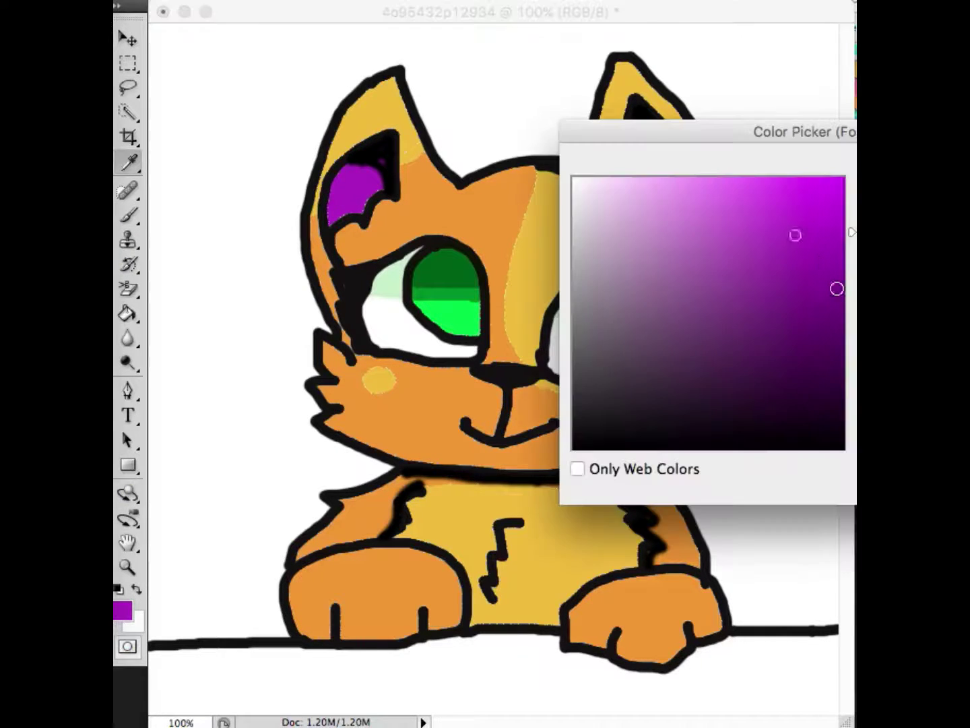
pyautogui.click(836, 288)
pyautogui.press('Return')
pyautogui.moveTo(347, 168); pyautogui.dragTo(344, 173)
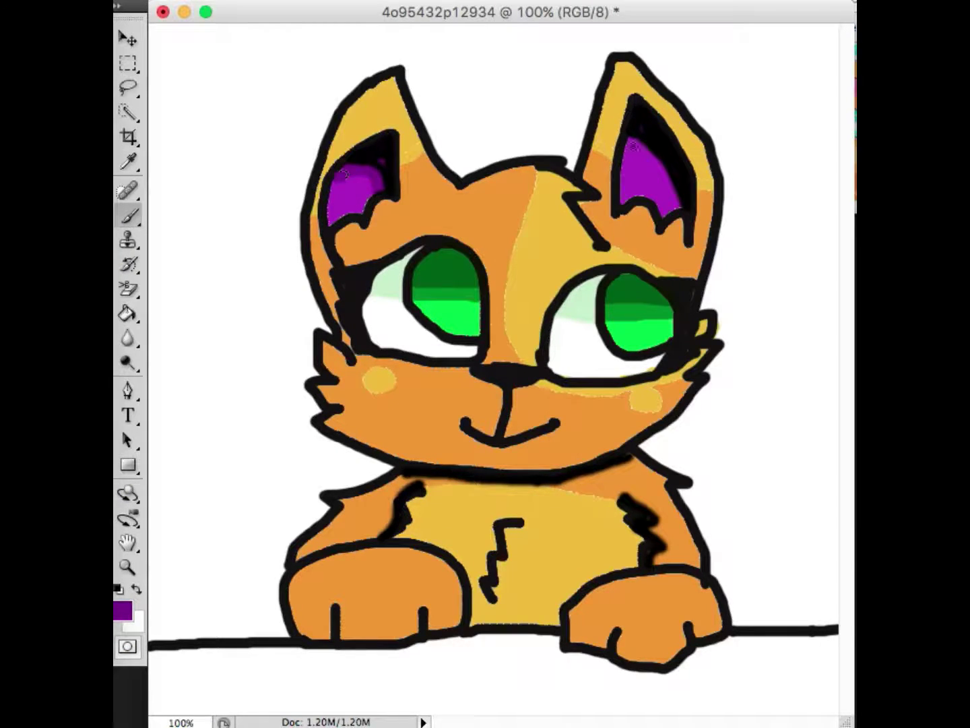
pyautogui.moveTo(634, 144); pyautogui.dragTo(674, 204)
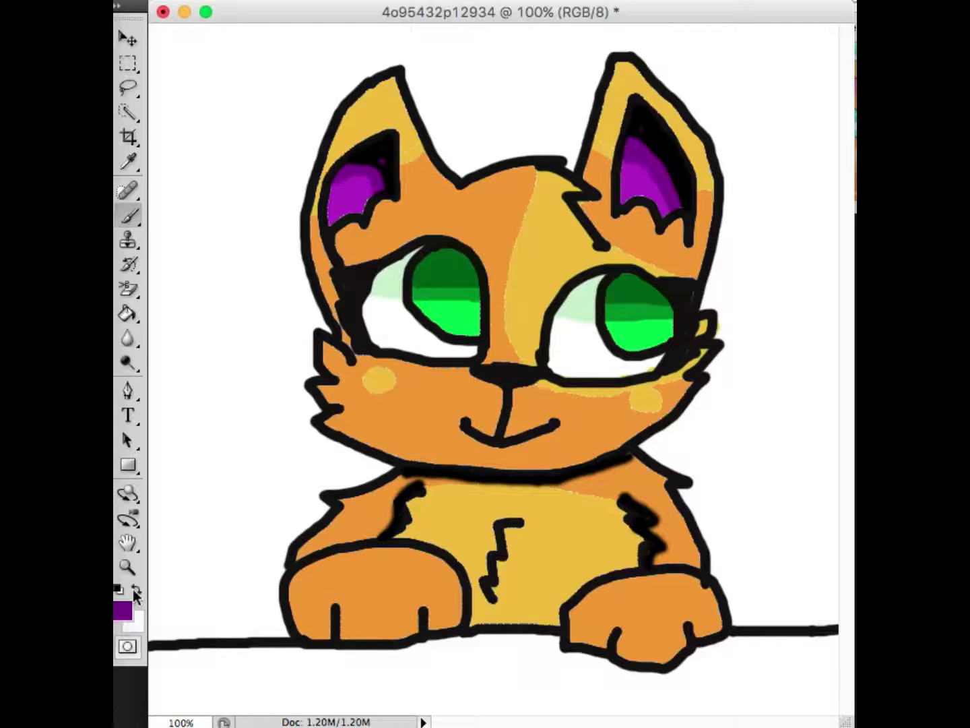
# Reset the foreground colour to black and thicken the lines above both paws and along the hair tuft beside the ear
pyautogui.press('d')
pyautogui.moveTo(302, 555); pyautogui.dragTo(375, 551)
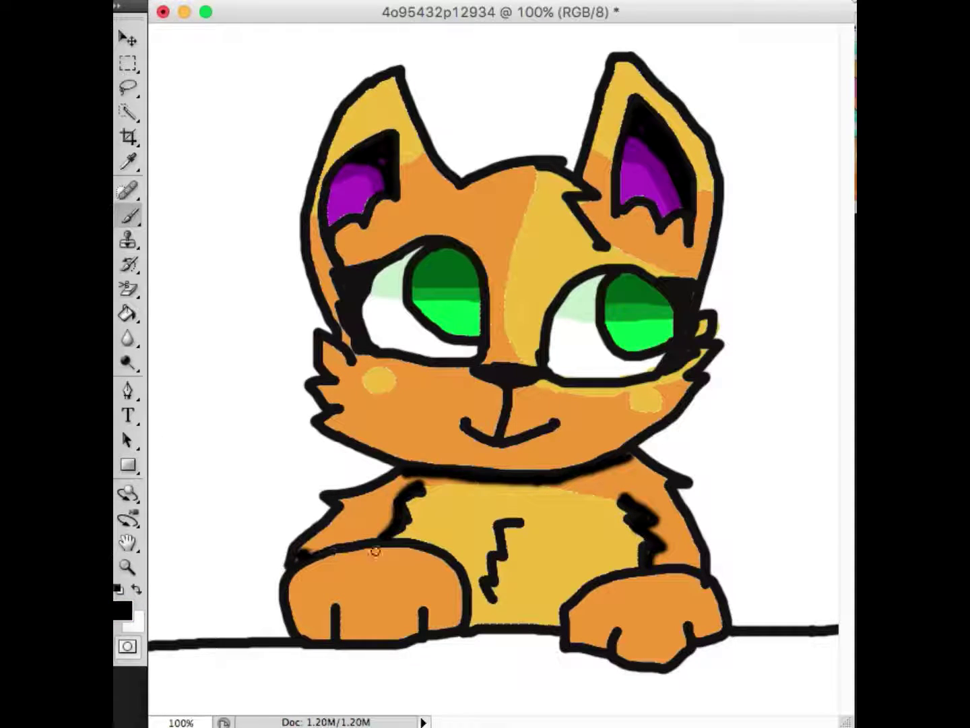
pyautogui.moveTo(299, 553); pyautogui.dragTo(384, 544)
pyautogui.moveTo(652, 566); pyautogui.dragTo(705, 565)
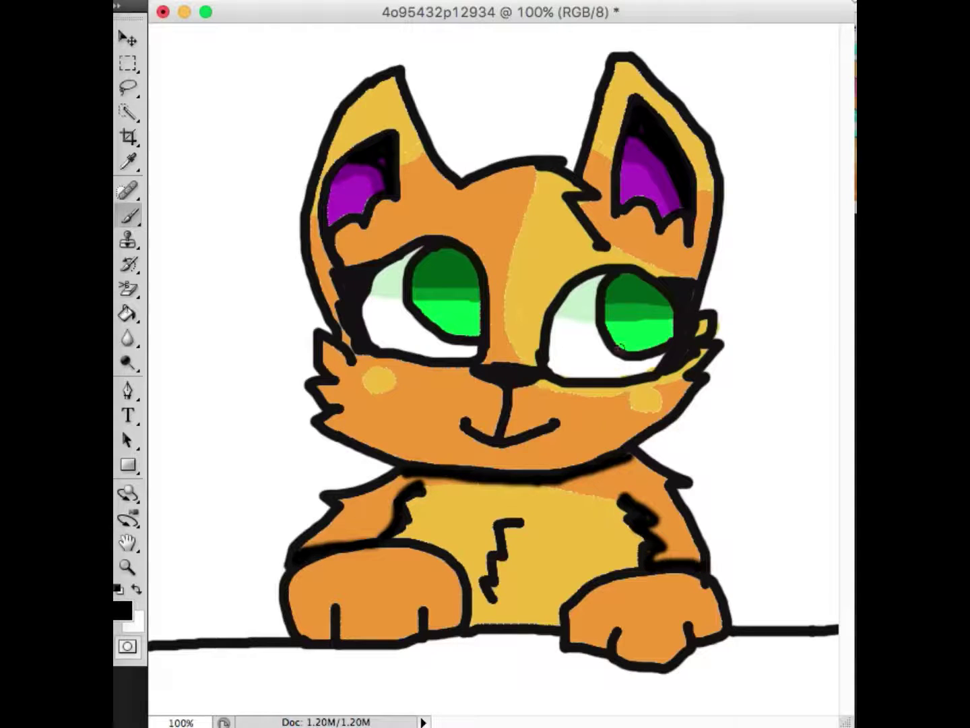
pyautogui.moveTo(587, 179)
pyautogui.mouseDown()
pyautogui.moveTo(599, 196)
pyautogui.moveTo(593, 229)
pyautogui.moveTo(587, 210)
pyautogui.mouseUp()
# Add the text "kitten cloudy" below the ledge line with the Type tool
pyautogui.click(122, 406)
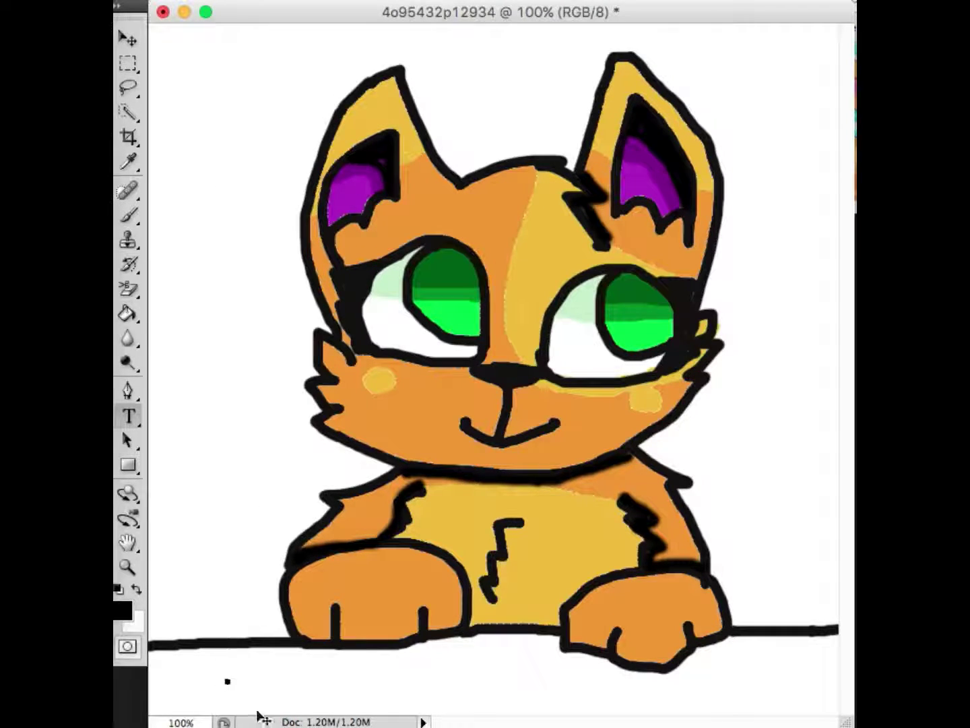
pyautogui.click(424, 3)
pyautogui.click(420, 70)
pyautogui.click(318, 4)
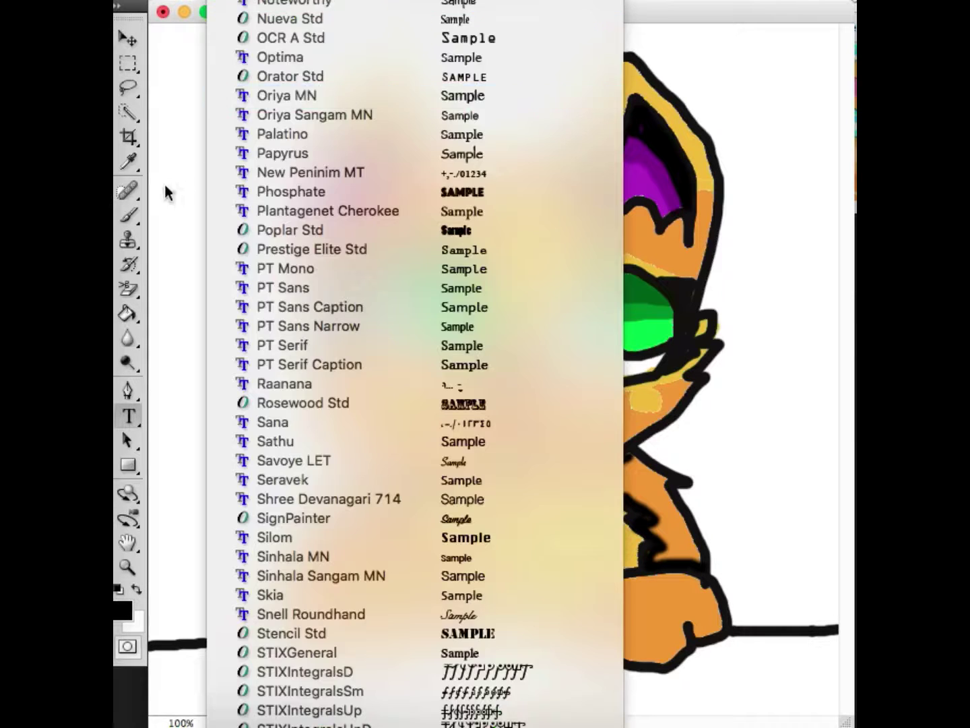
pyautogui.click(235, 695)
pyautogui.write('kitten cloud')
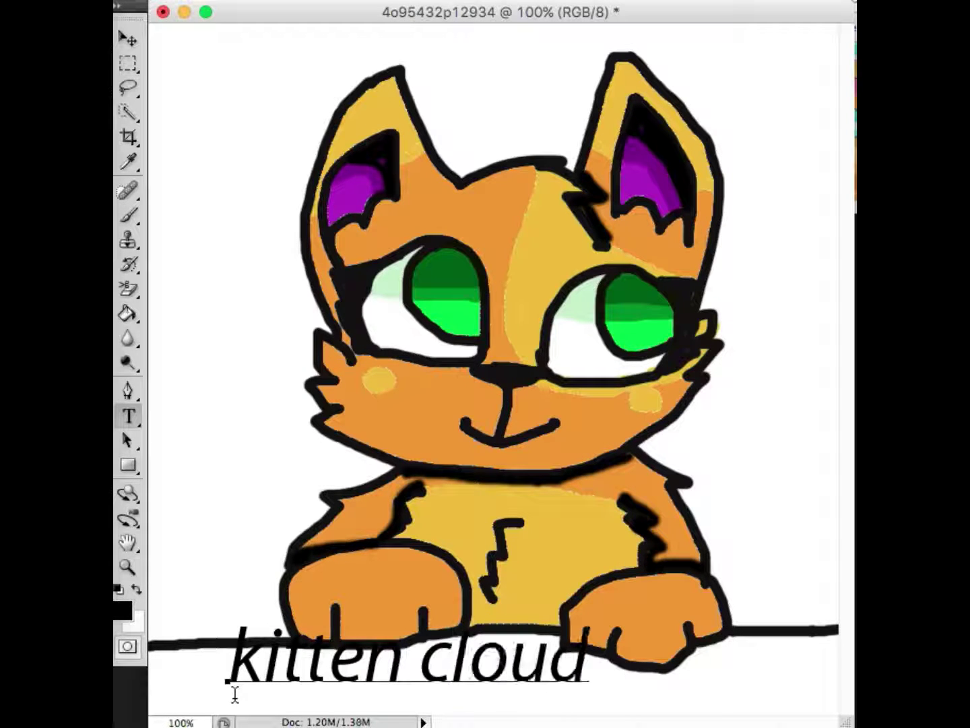
pyautogui.write('y')
# Delete all of the text typed below the ledge
pyautogui.press('BackSpace')
pyautogui.press('BackSpace')
pyautogui.press('BackSpace')
pyautogui.press('BackSpace')
pyautogui.press('BackSpace')
pyautogui.press('BackSpace')
pyautogui.press('BackSpace')
pyautogui.press('BackSpace')
pyautogui.press('BackSpace')
pyautogui.press('BackSpace')
pyautogui.press('BackSpace')
pyautogui.press('BackSpace')
pyautogui.press('BackSpace')
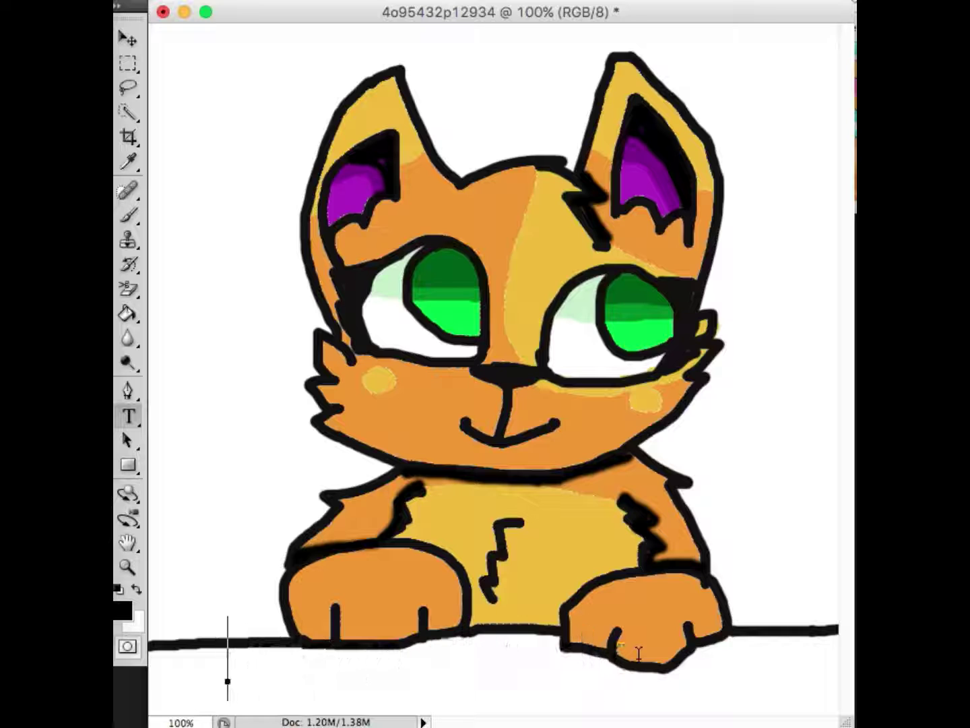
# Try to paint on the fur below the ear at the cat's forehead with the Brush tool
pyautogui.click(129, 217)
pyautogui.click(232, 3)
pyautogui.click(663, 256)
pyautogui.click(848, 198)
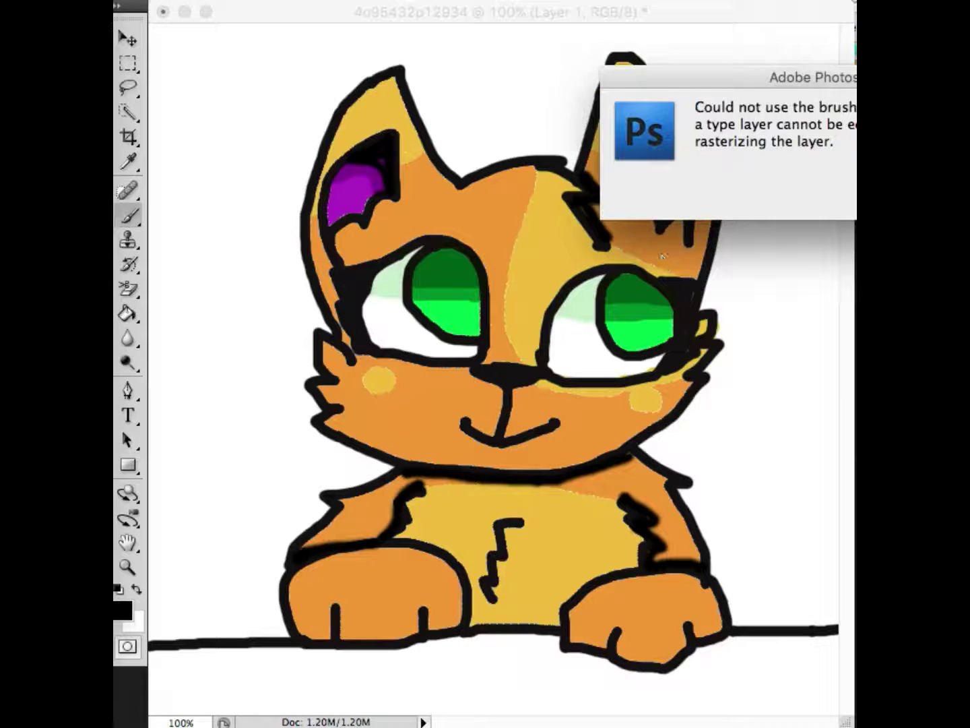